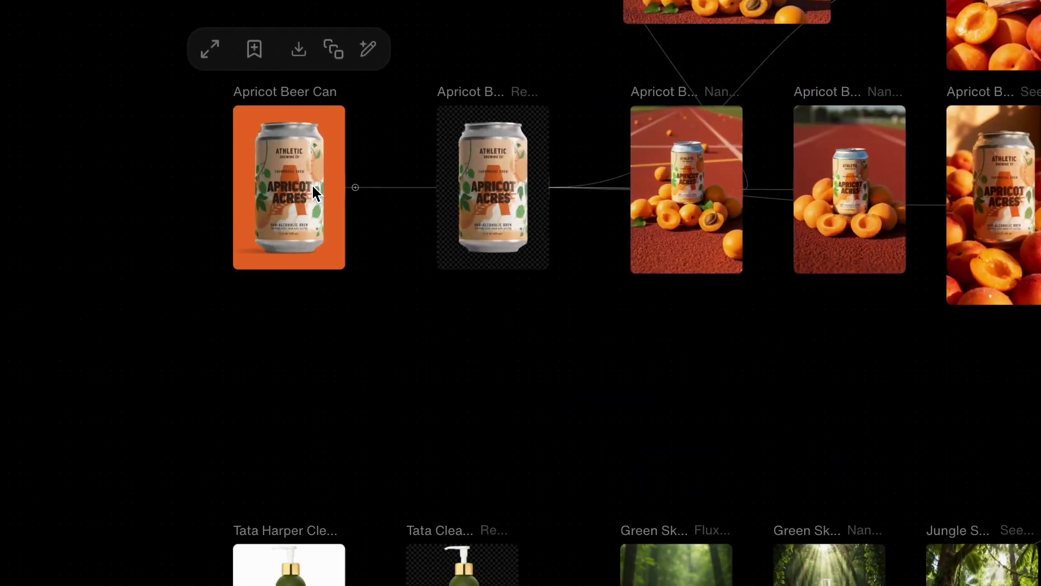
scroll(311, 185, up, 3)
- Browse the Flux Pro image node's list of image models, then deselect the node
scroll(317, 200, right, 10)
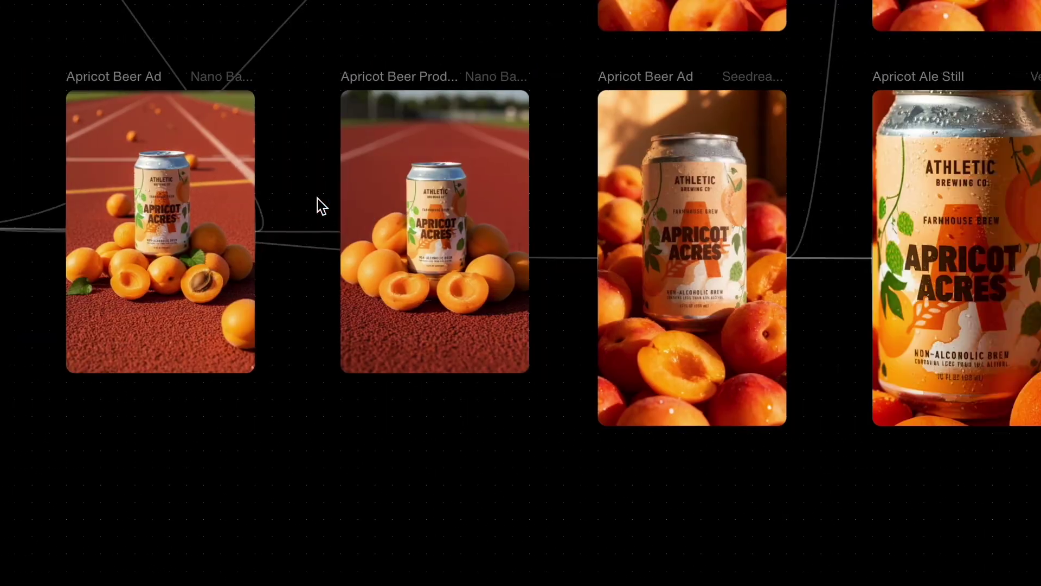
scroll(317, 197, right, 10)
scroll(316, 196, down, 6)
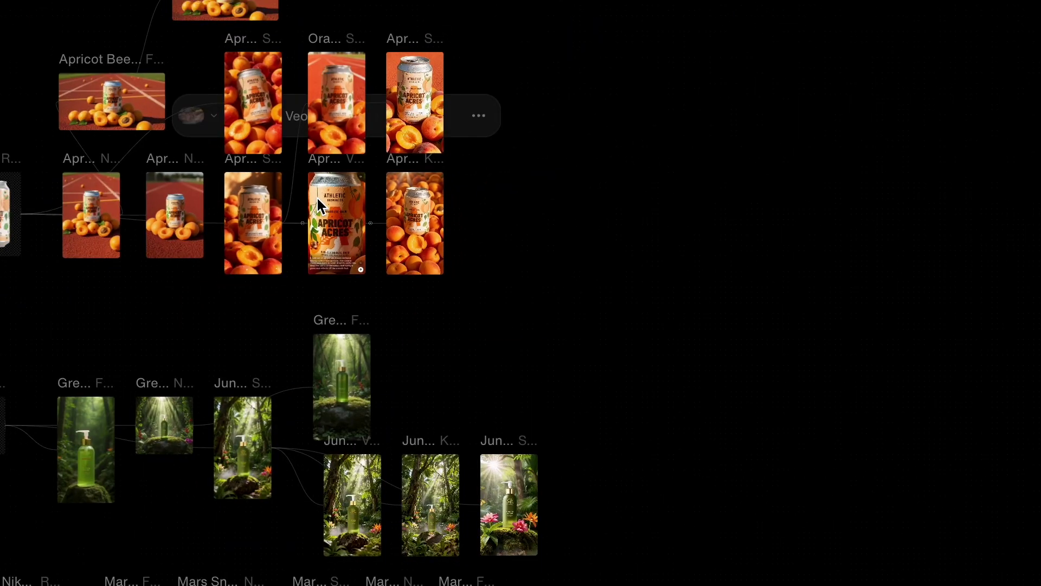
scroll(317, 197, down, 10)
scroll(318, 197, up, 4)
scroll(317, 197, down, 10)
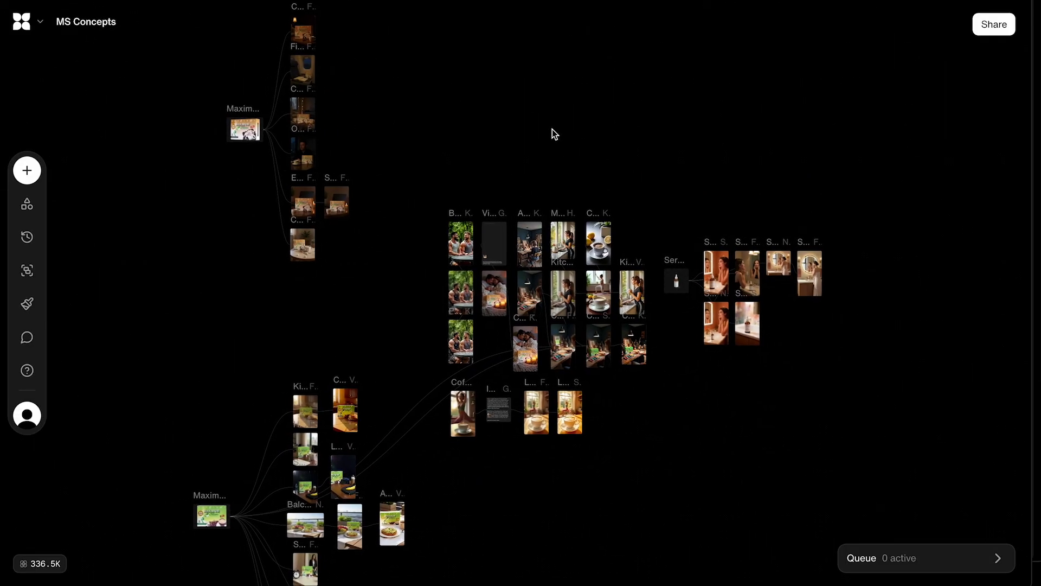
scroll(545, 165, up, 5)
scroll(545, 167, down, 3)
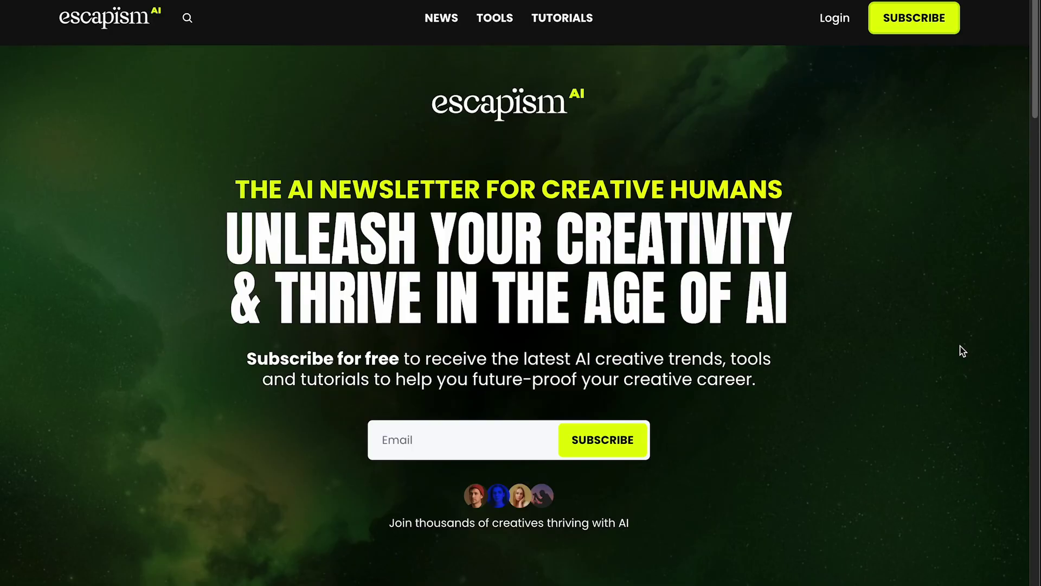
scroll(963, 350, down, 10)
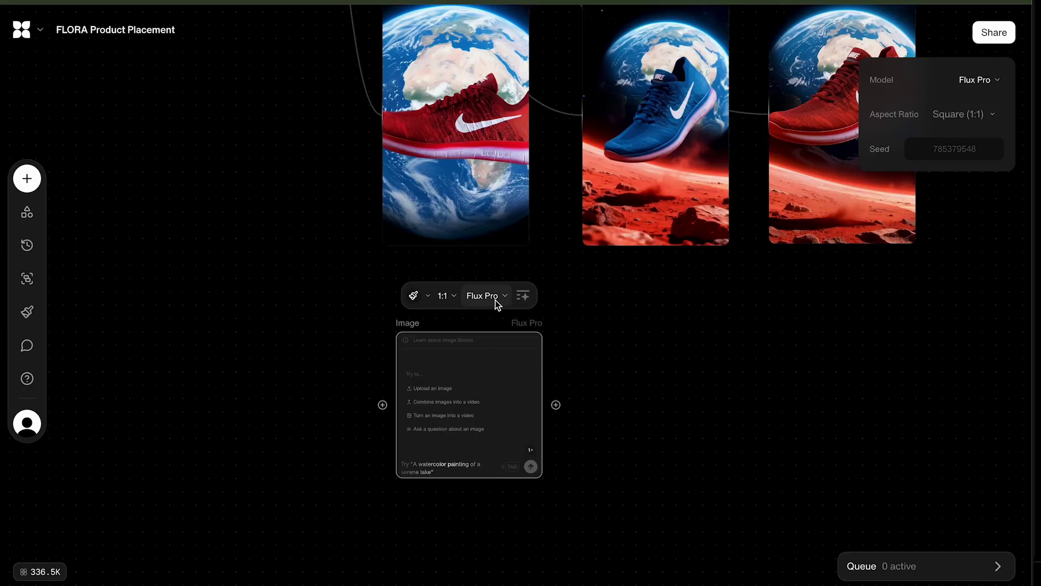
click(496, 300)
scroll(603, 386, down, 2)
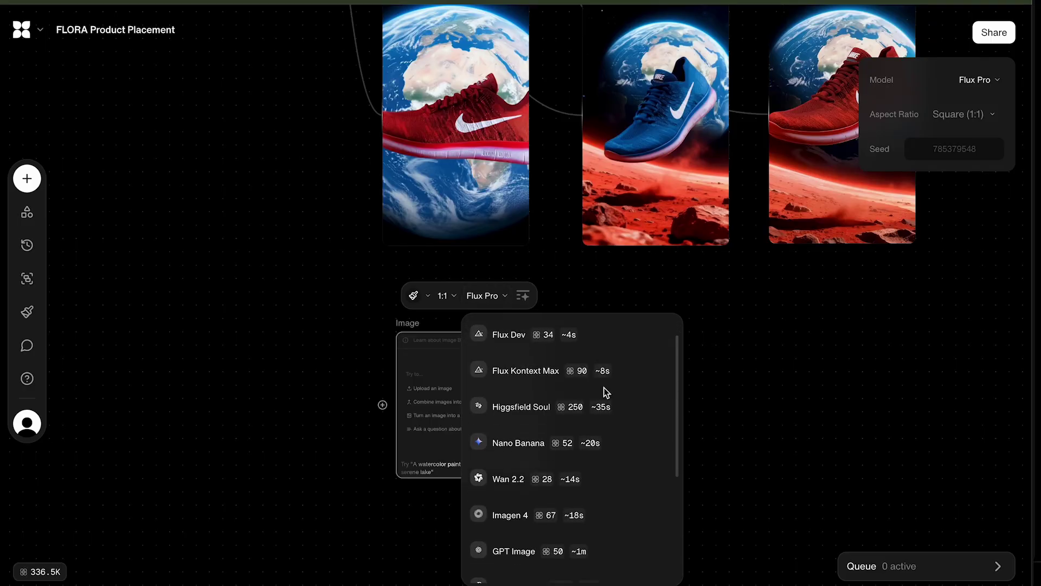
scroll(603, 387, down, 4)
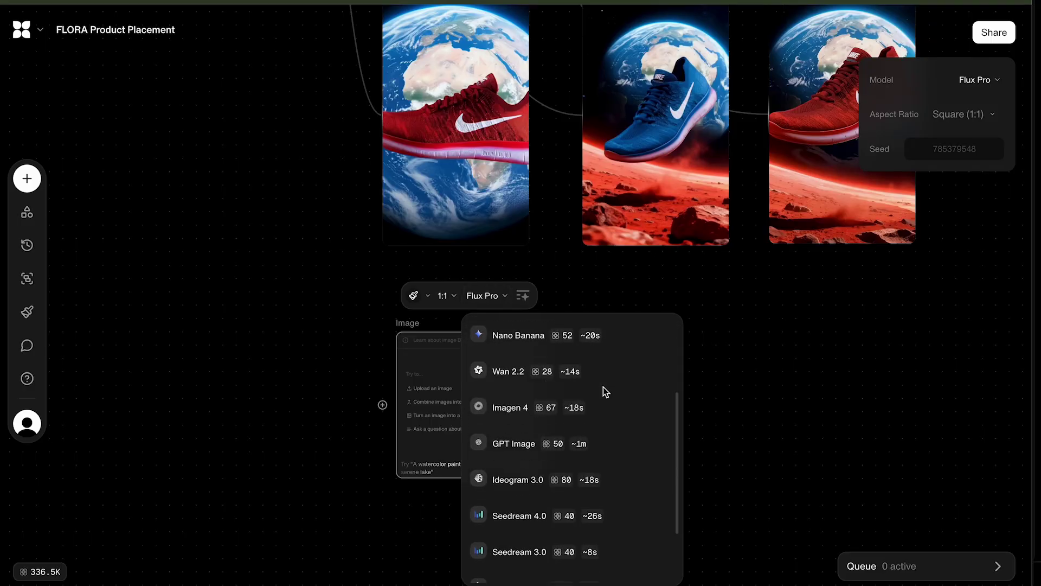
scroll(604, 391, down, 3)
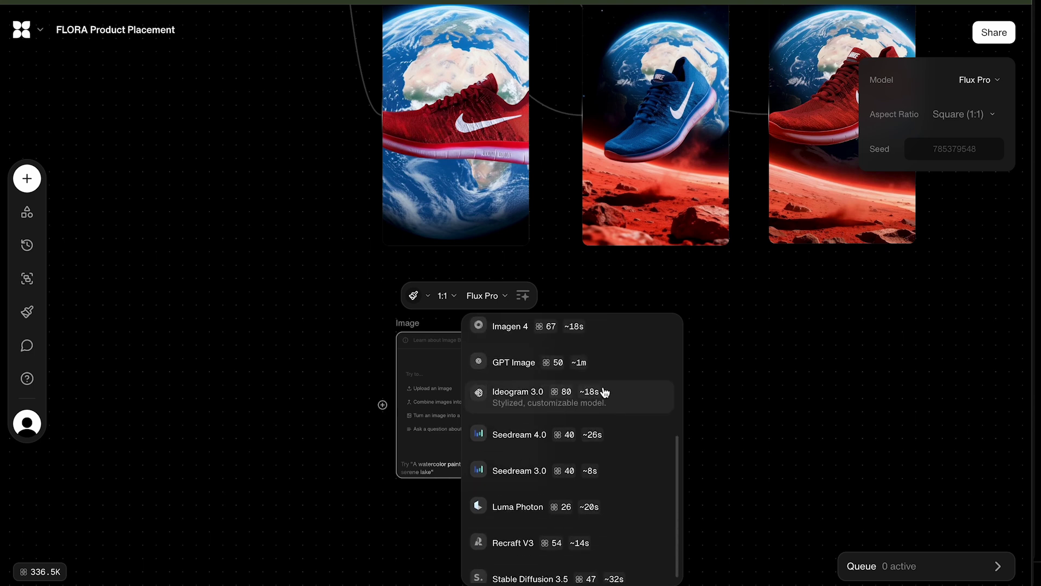
scroll(605, 392, down, 1)
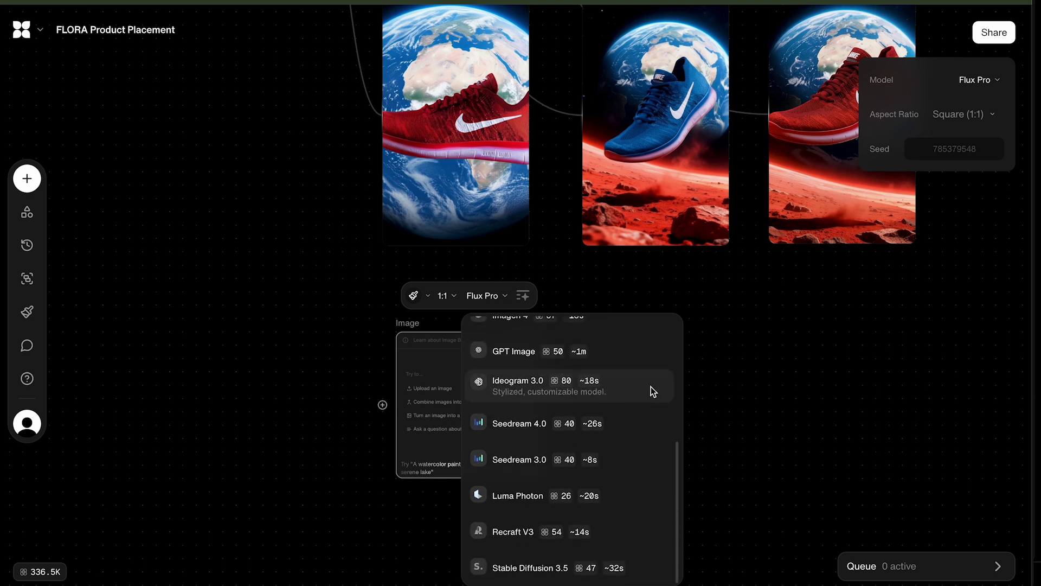
click(736, 373)
- Add a Video block with V and browse its Minimax video model list
key(v)
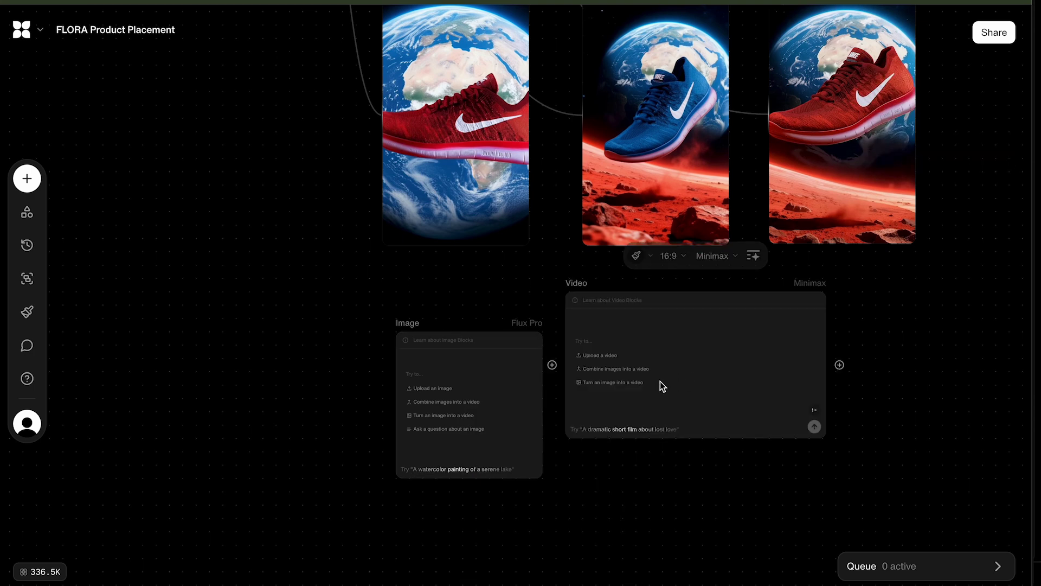
click(695, 399)
click(730, 297)
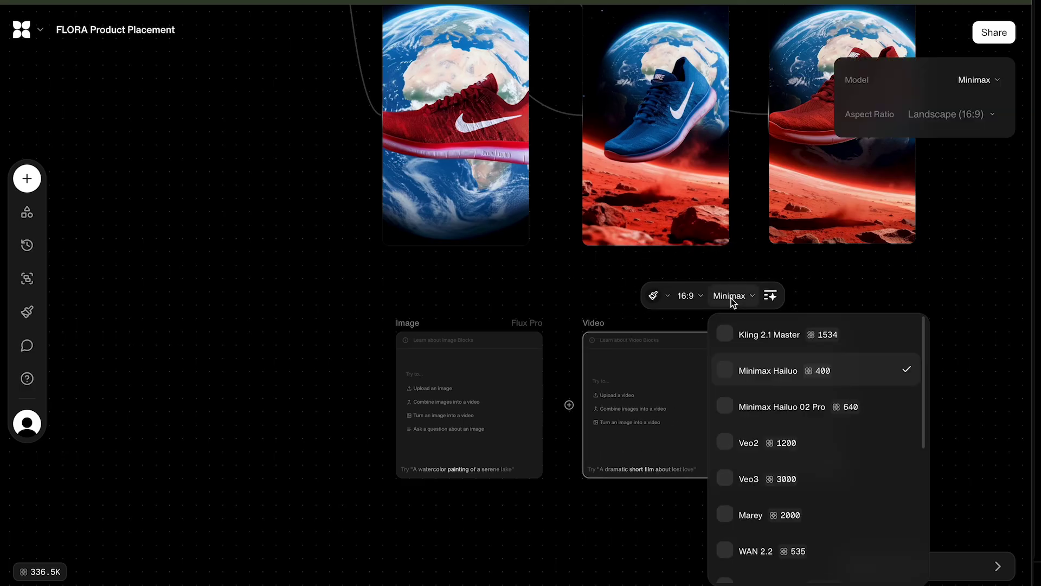
scroll(773, 351, down, 3)
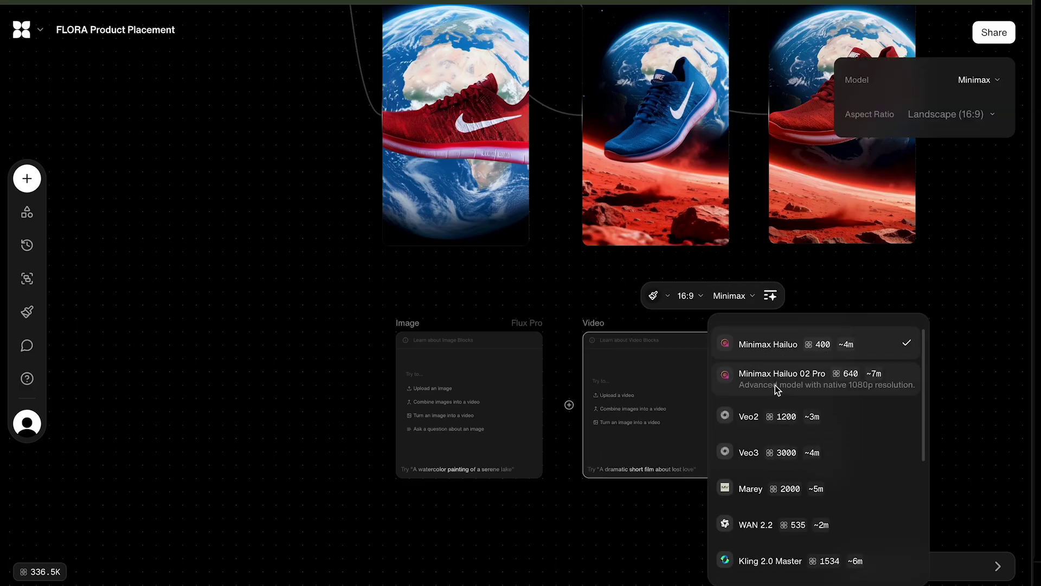
scroll(776, 389, down, 4)
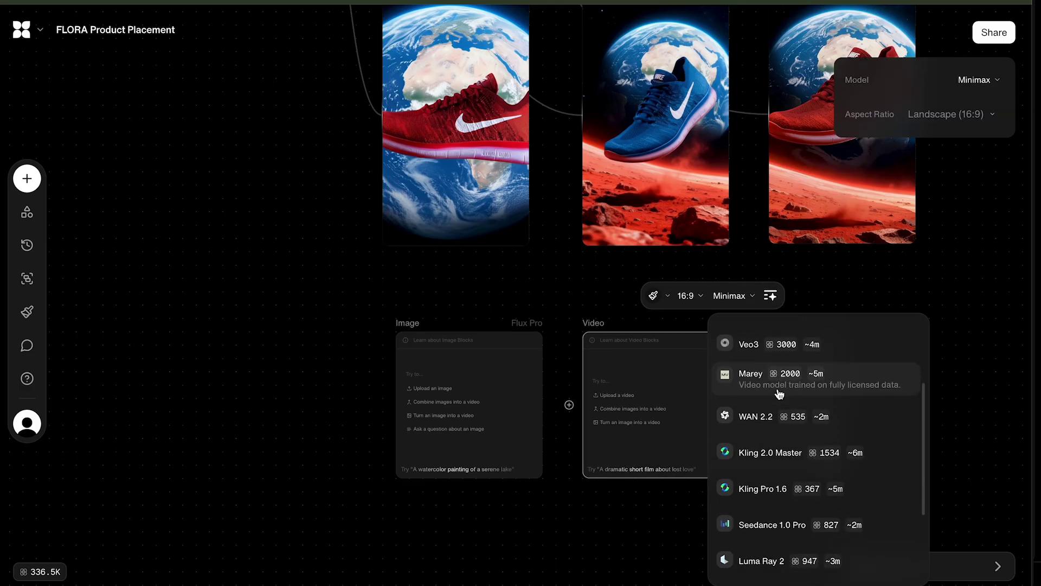
scroll(778, 392, down, 5)
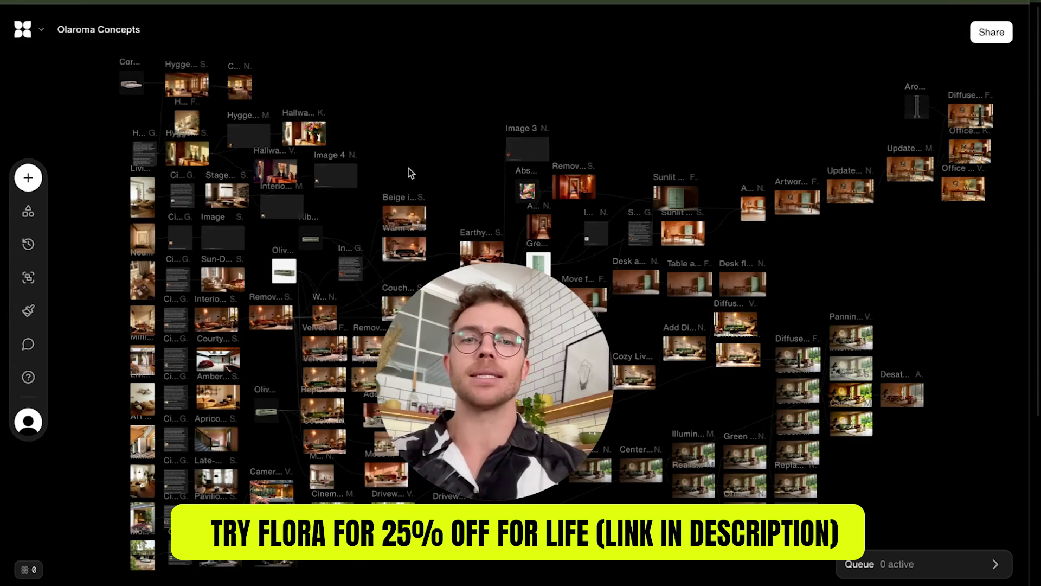
- Select the Apricot Brew beer can product image node
click(761, 189)
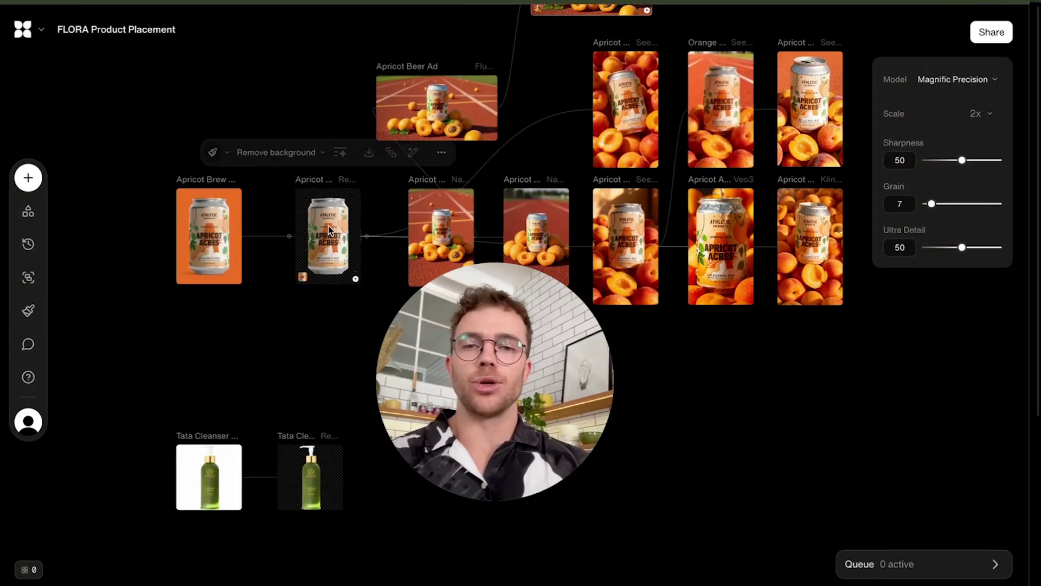
- Select the Nano Banana apricot track scene node and pan the canvas toward the cleanser
click(425, 217)
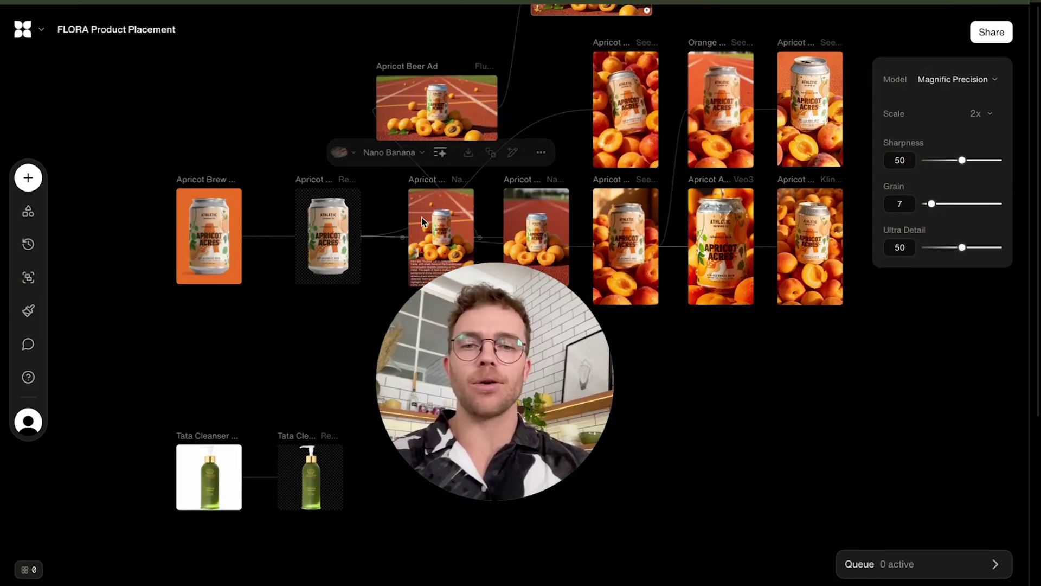
scroll(446, 224, right, 2)
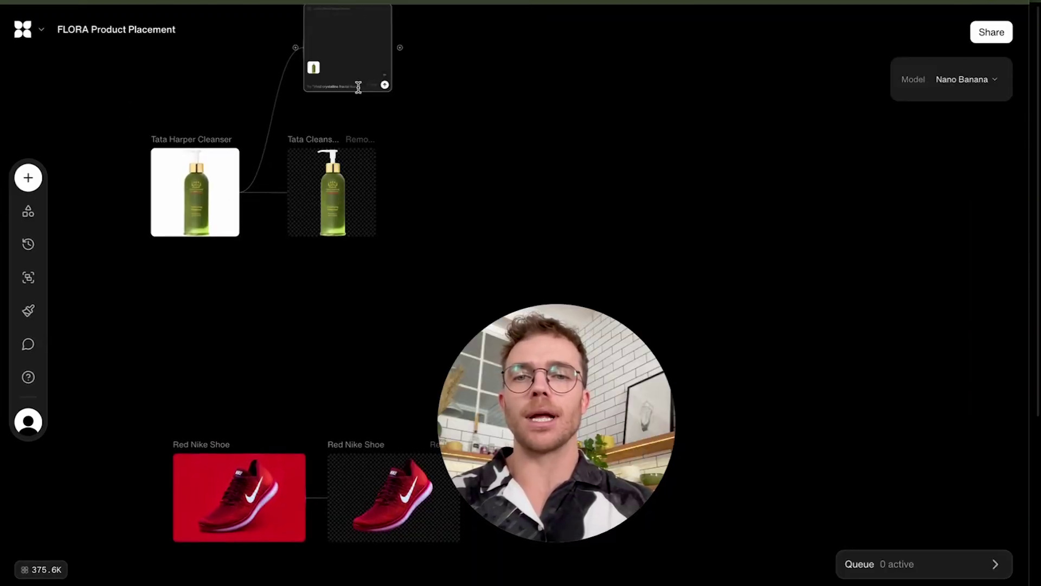
click(346, 35)
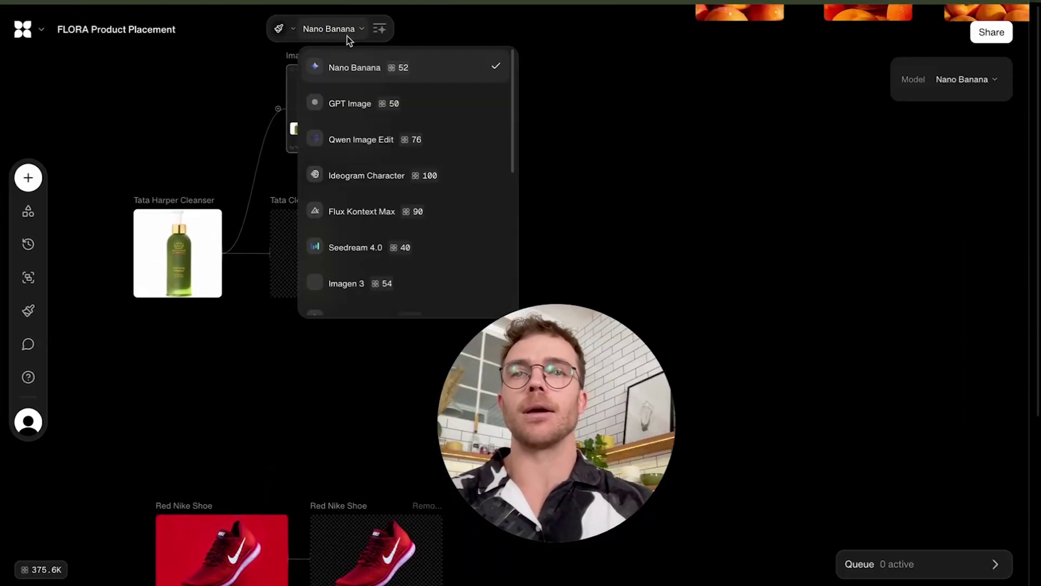
scroll(380, 165, down, 5)
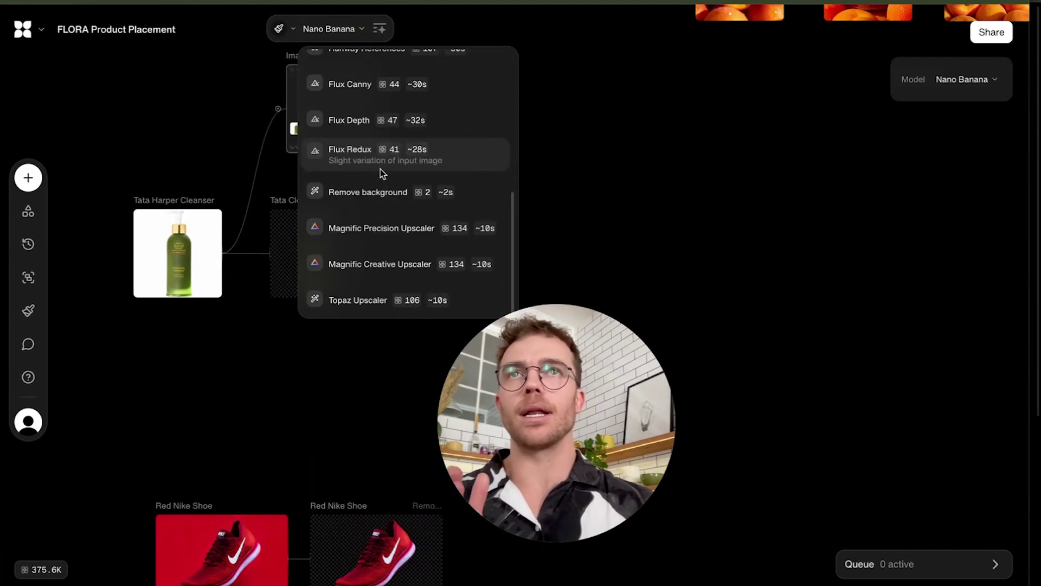
click(379, 193)
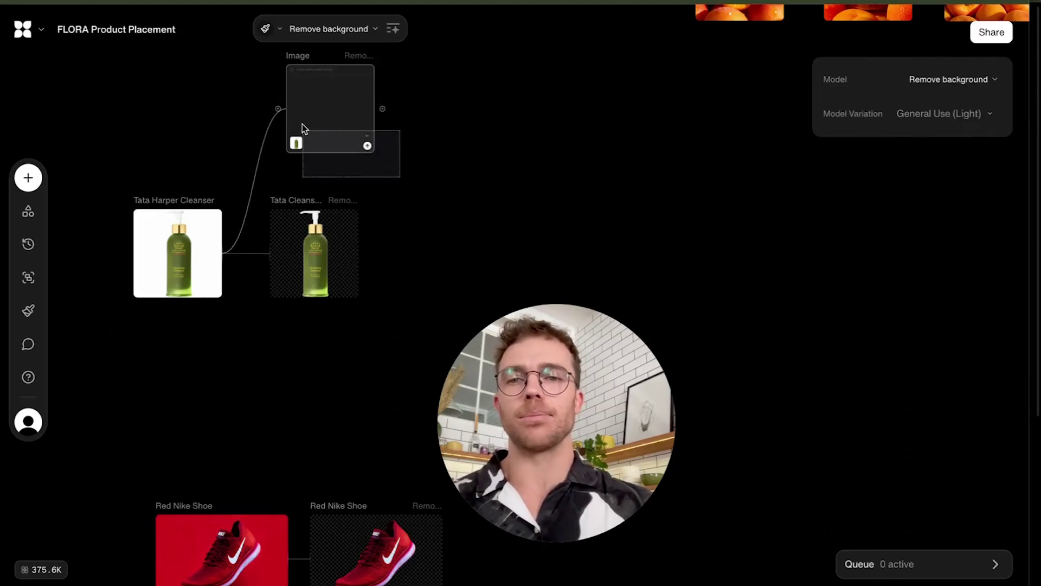
key(Delete)
click(319, 296)
scroll(320, 293, up, 5)
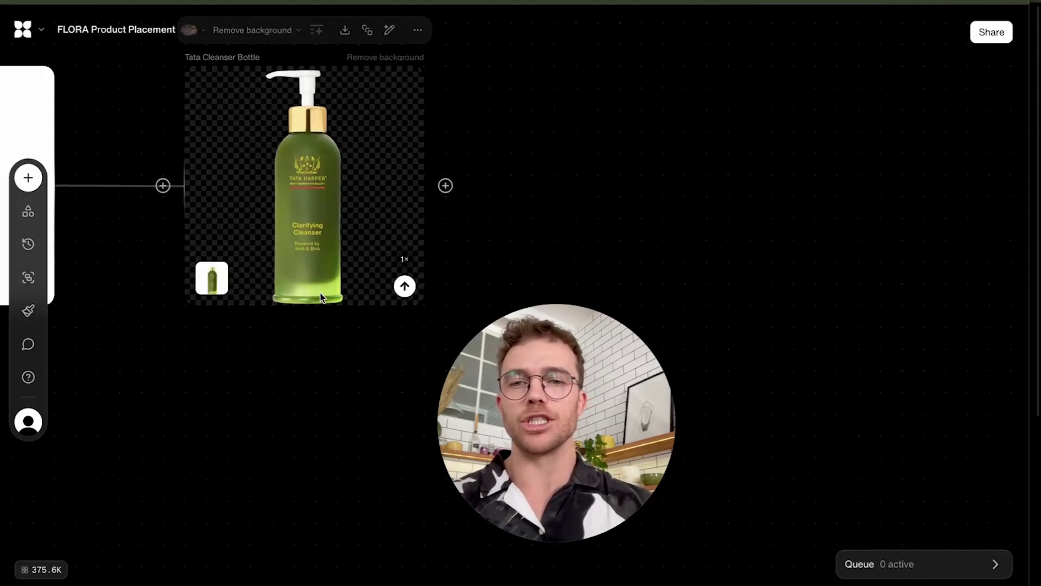
scroll(320, 293, down, 5)
- Create an Image node from the Tata Cleanser cutout's output via Turn Into
scroll(313, 280, right, 3)
scroll(313, 280, down, 2)
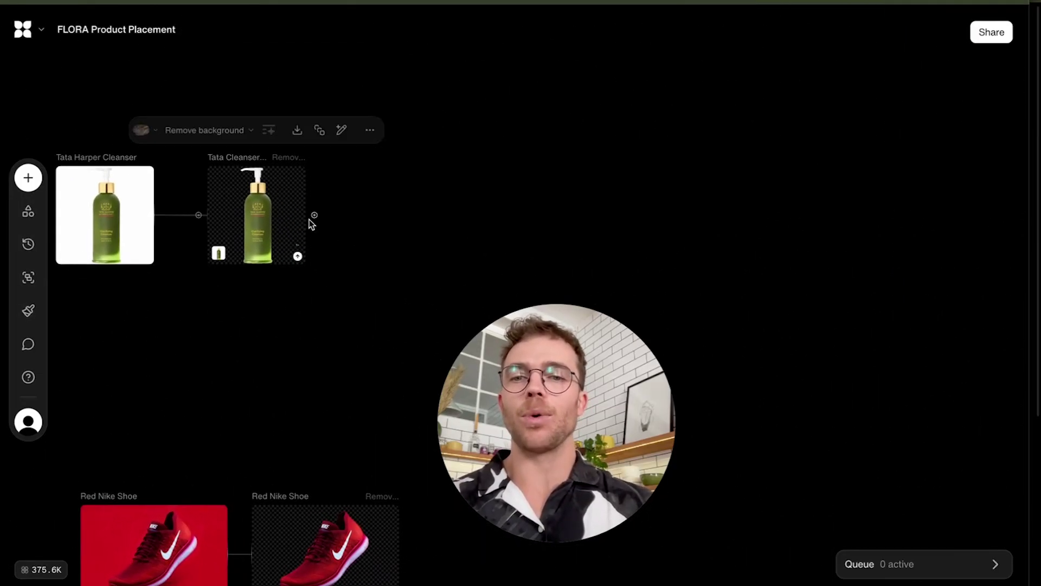
drag(312, 214, 398, 211)
click(448, 99)
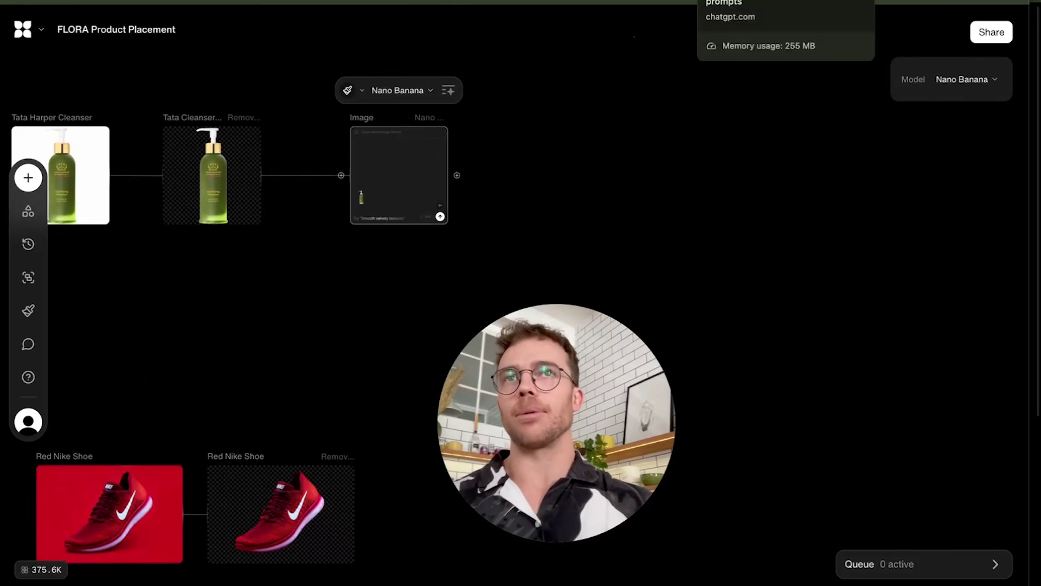
- Select the full 'Skincare Bottle in Jungle' prompt text in ChatGPT's section 2
click(759, 2)
scroll(572, 164, down, 3)
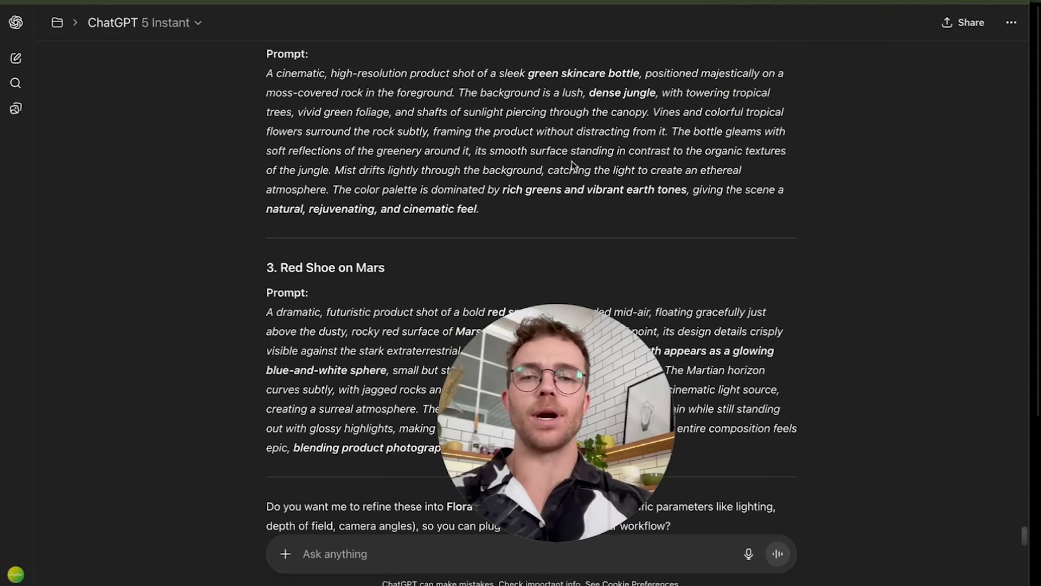
scroll(625, 225, up, 5)
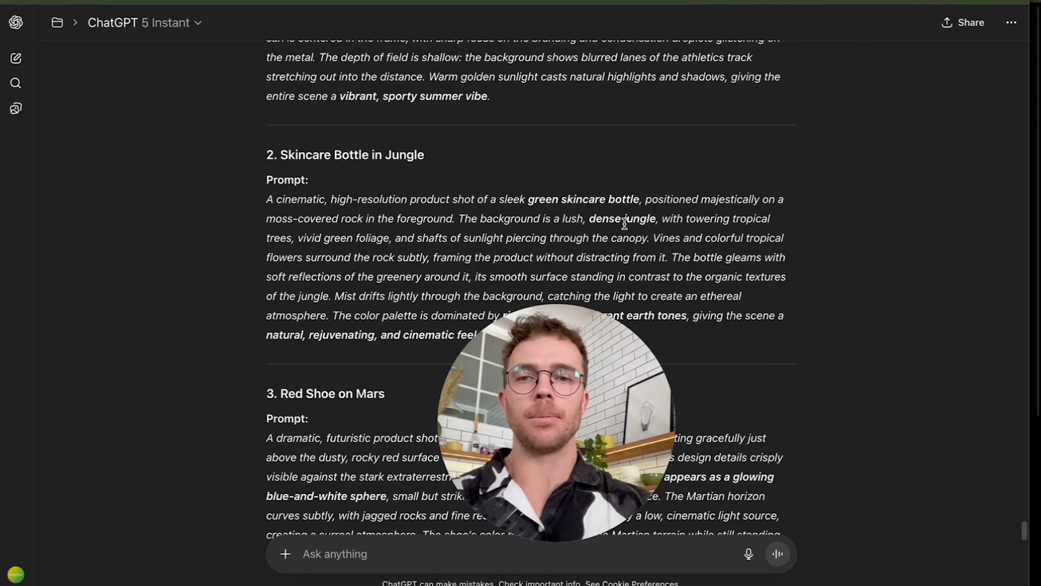
scroll(561, 219, down, 2)
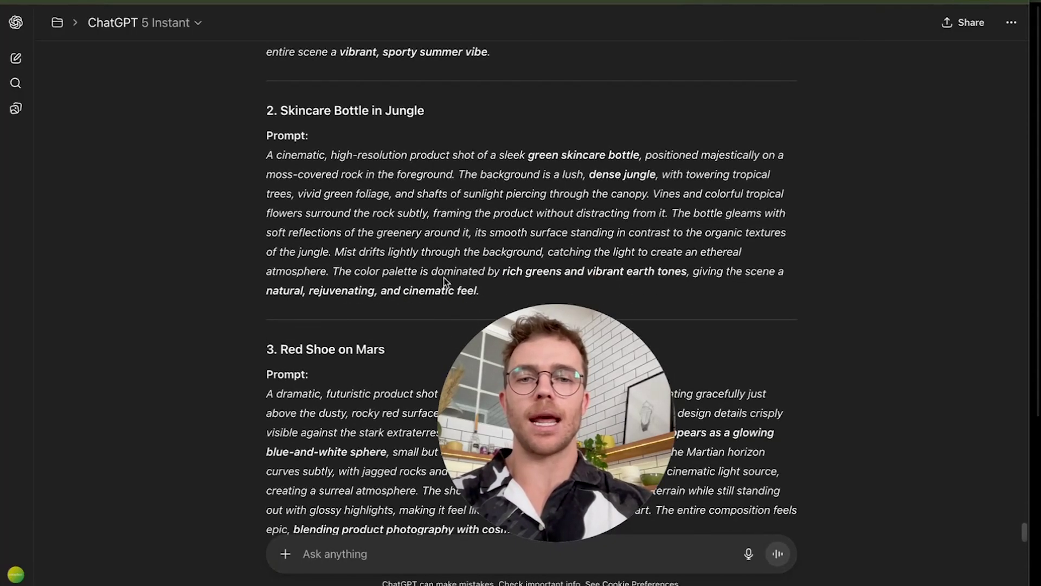
drag(479, 290, 262, 153)
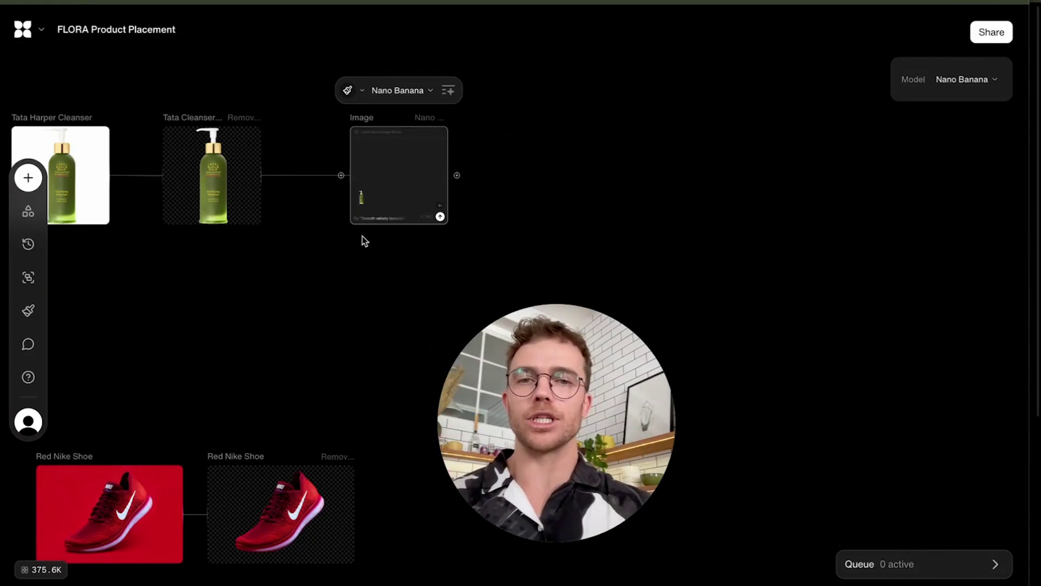
- Paste the jungle prompt into the cleanser Image node and set its model to Flux Kontext Max
scroll(362, 236, up, 5)
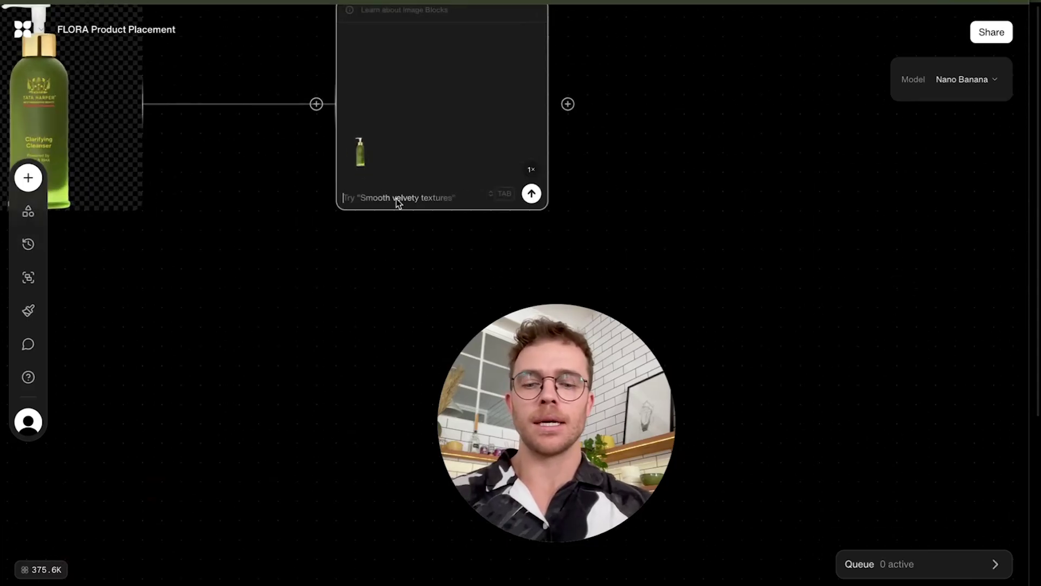
key(ctrl+v)
scroll(399, 201, down, 5)
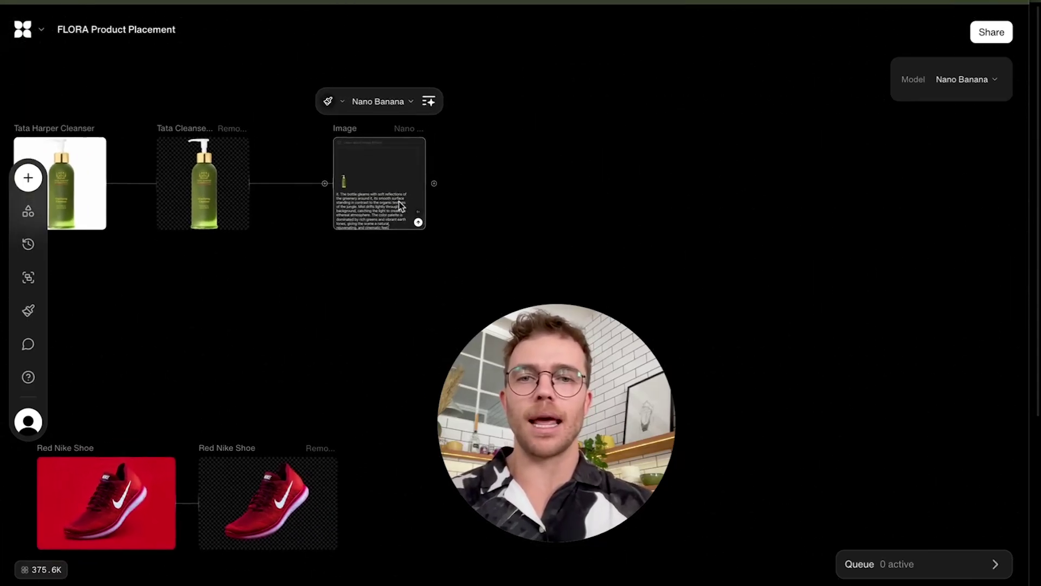
click(379, 106)
scroll(418, 205, down, 6)
scroll(417, 205, up, 3)
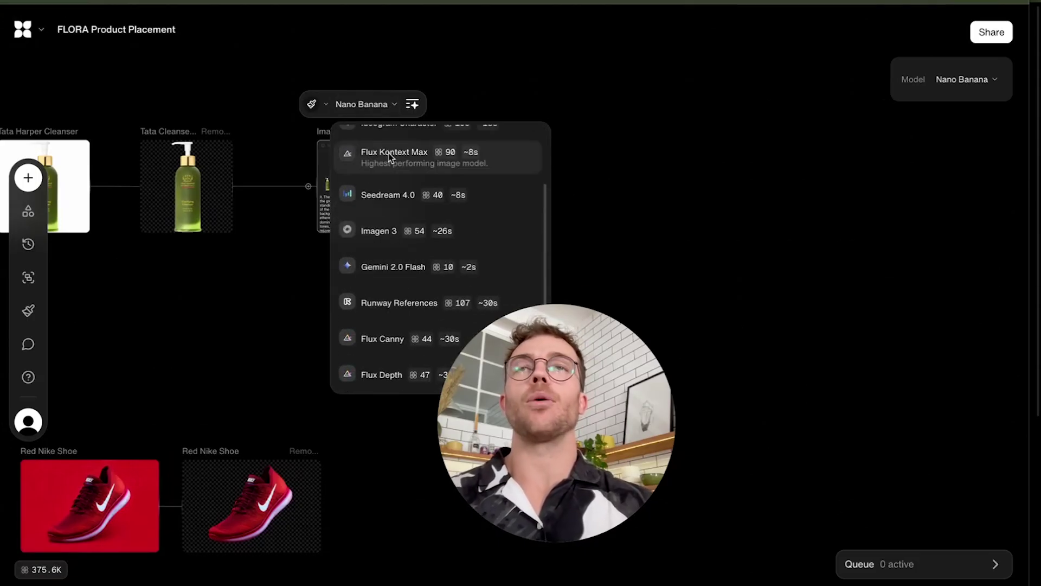
click(390, 157)
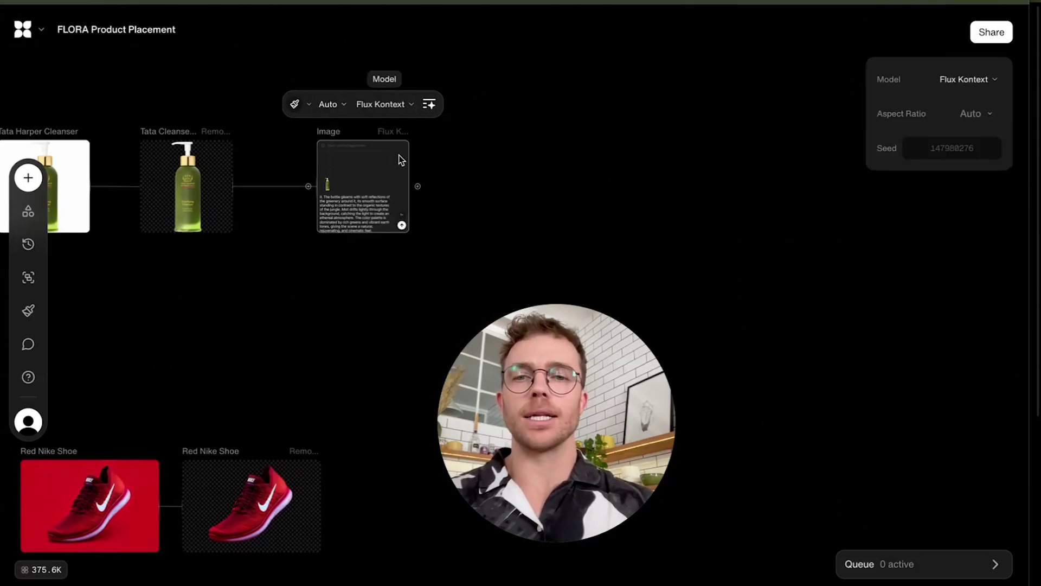
- Set the node's aspect ratio to Portrait 9:16
click(344, 104)
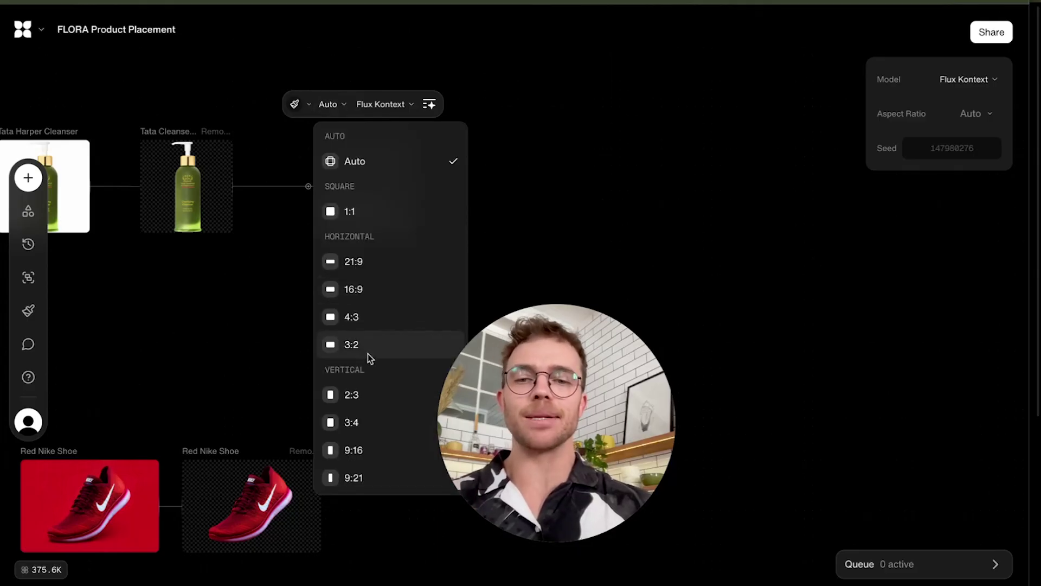
click(355, 450)
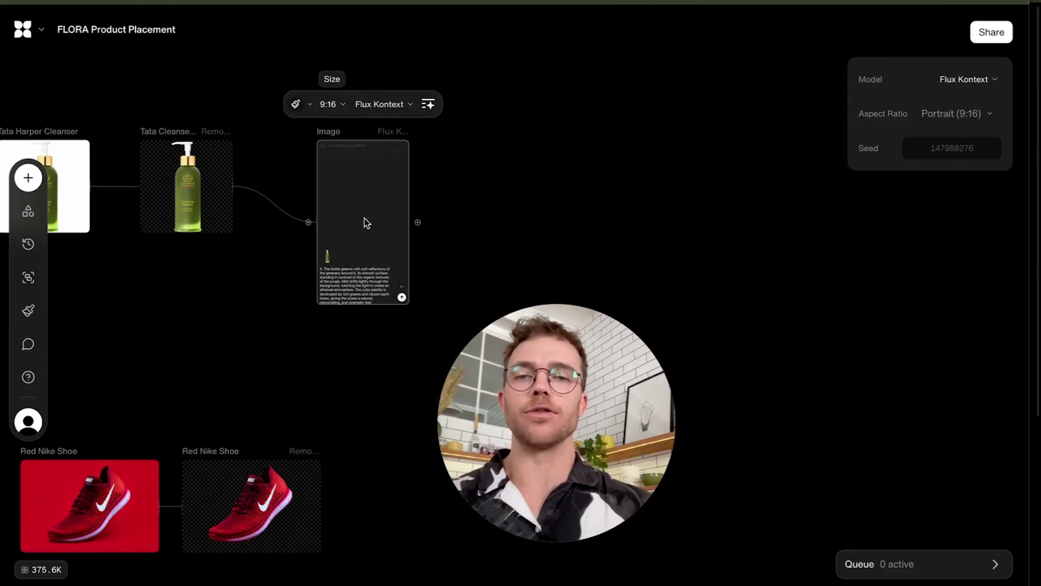
scroll(357, 200, up, 2)
scroll(380, 228, down, 2)
scroll(380, 227, right, 2)
- Duplicate the cleanser Image node twice, placing Image 1 and Image 2 to its right
scroll(398, 254, down, 3)
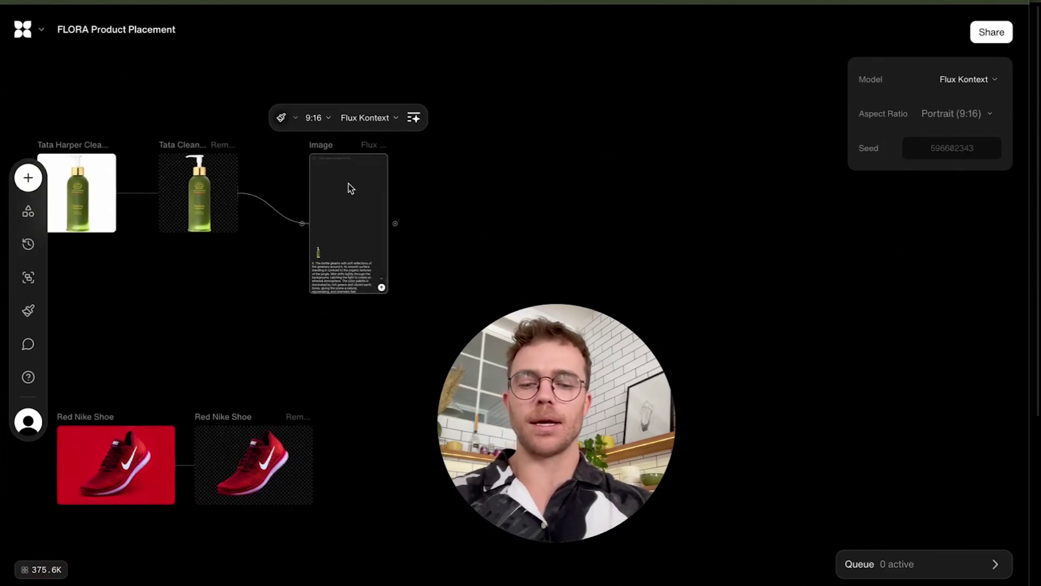
key(ctrl+d)
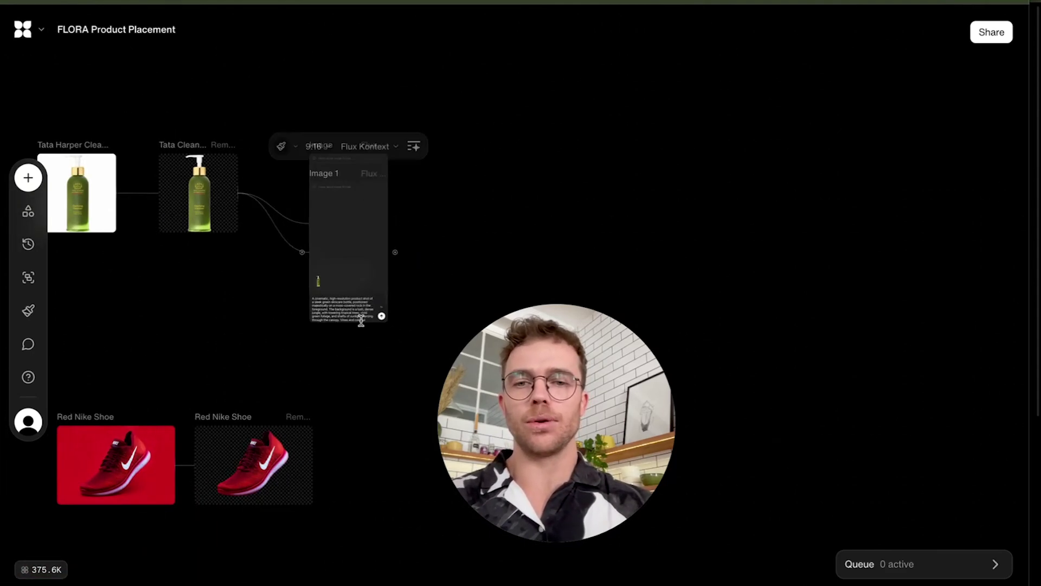
drag(365, 244, 464, 224)
key(ctrl+d)
drag(530, 275, 600, 185)
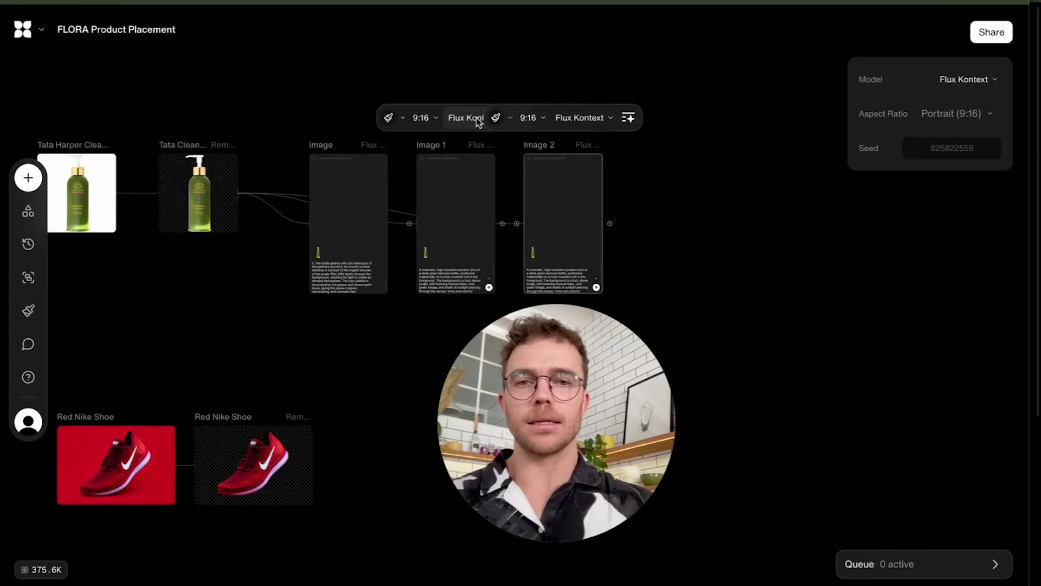
- Set Image 1's model to Nano Banana and Image 2's to Seedream 4.0
click(476, 119)
click(494, 162)
shift+click(569, 156)
click(584, 121)
scroll(605, 202, down, 5)
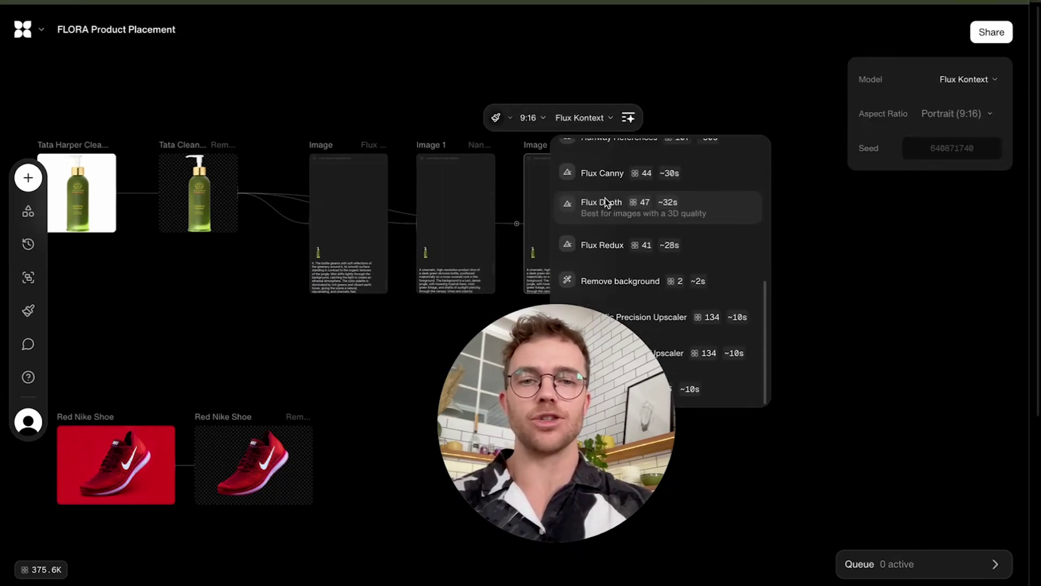
drag(595, 347, 513, 371)
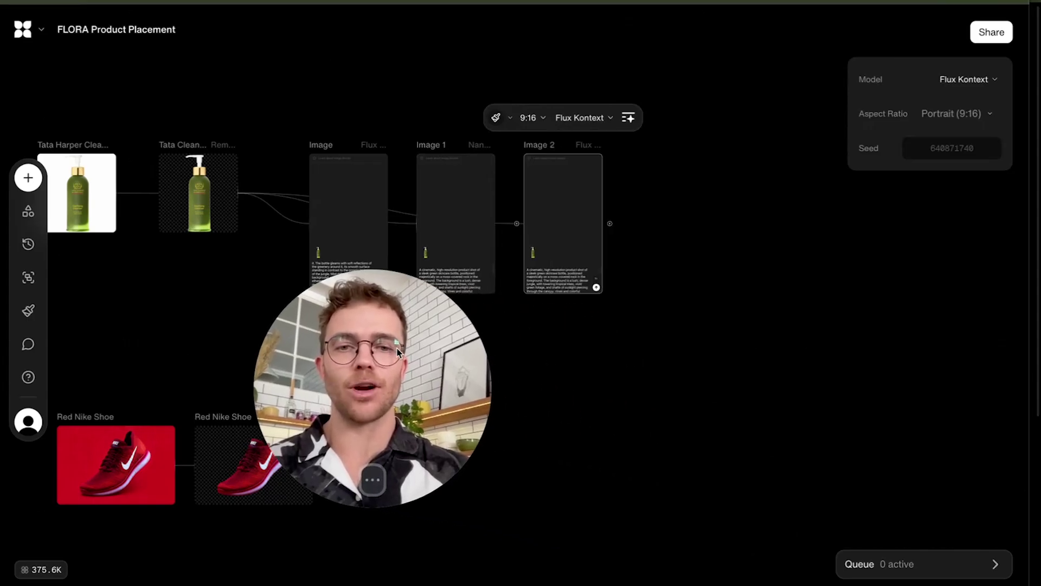
click(582, 118)
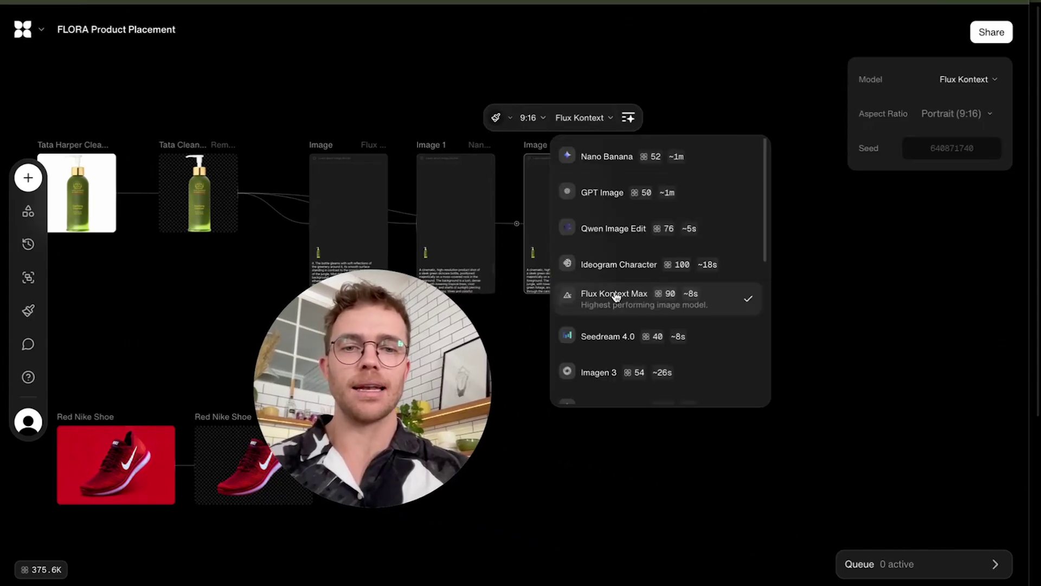
click(623, 340)
scroll(578, 329, left, 5)
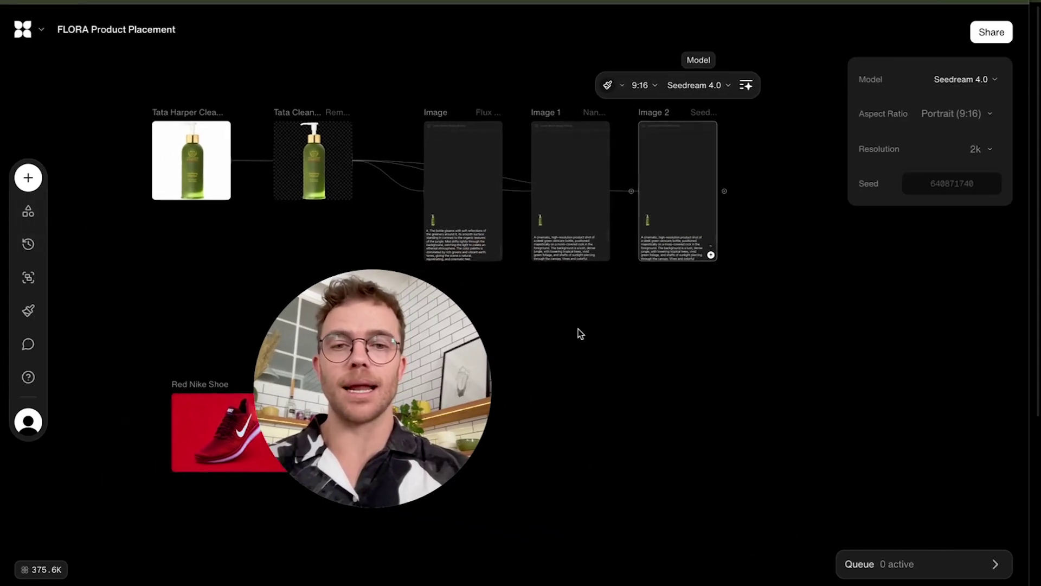
scroll(586, 310, up, 2)
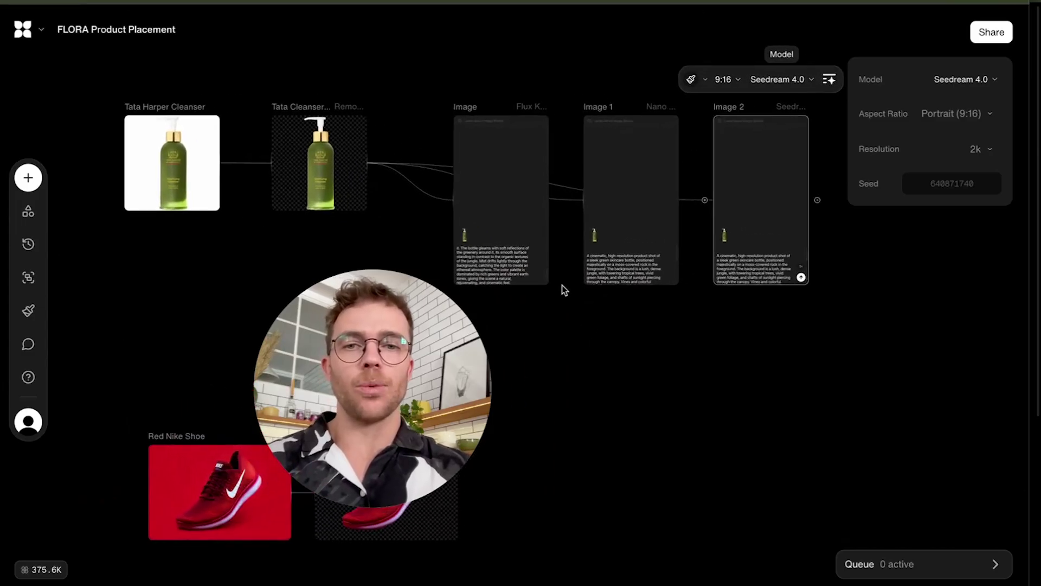
- Apply the Photorealistic style preset to the Image node
mouse_move(539, 261)
click(447, 80)
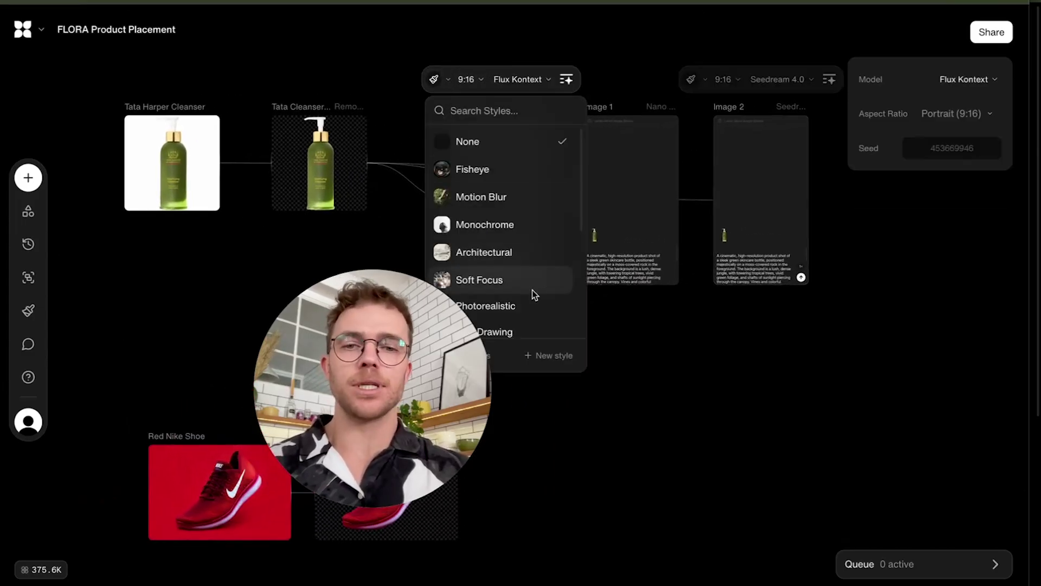
click(522, 306)
- Give Image 1 the Photorealistic style preset as well
mouse_move(611, 98)
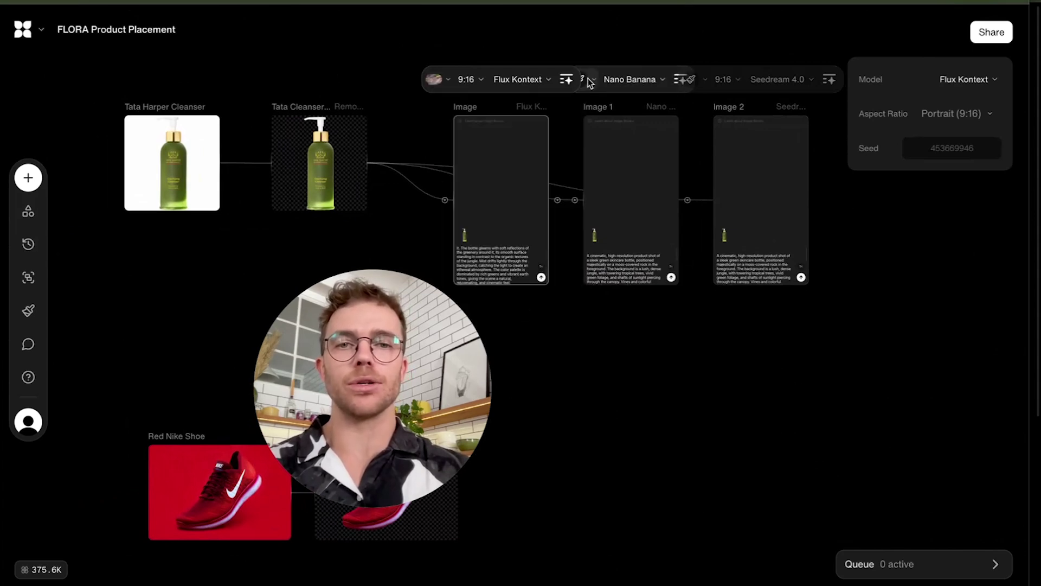
click(587, 79)
click(642, 306)
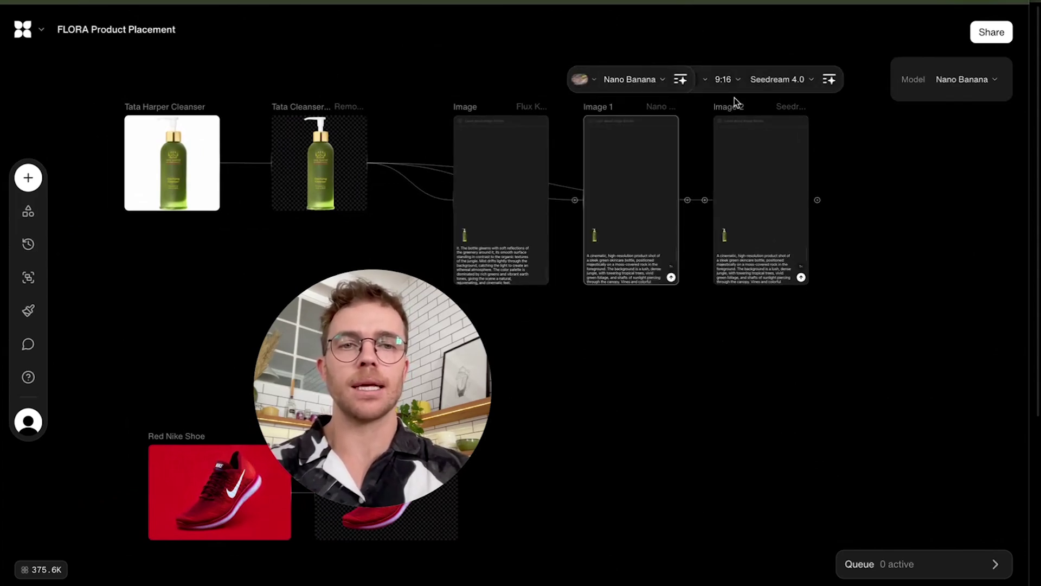
scroll(724, 132, right, 4)
scroll(725, 133, right, 3)
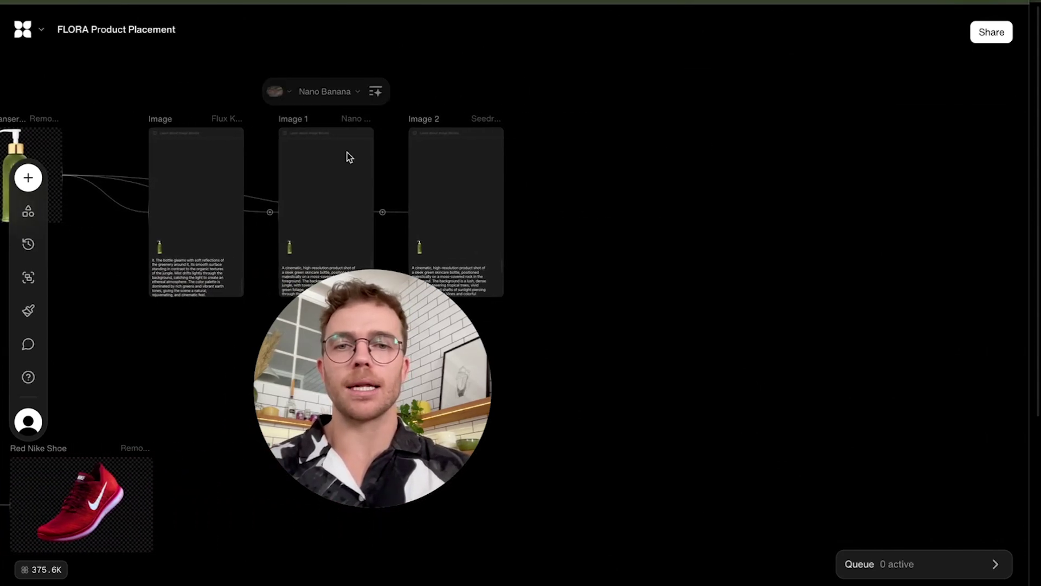
scroll(347, 152, up, 5)
click(496, 69)
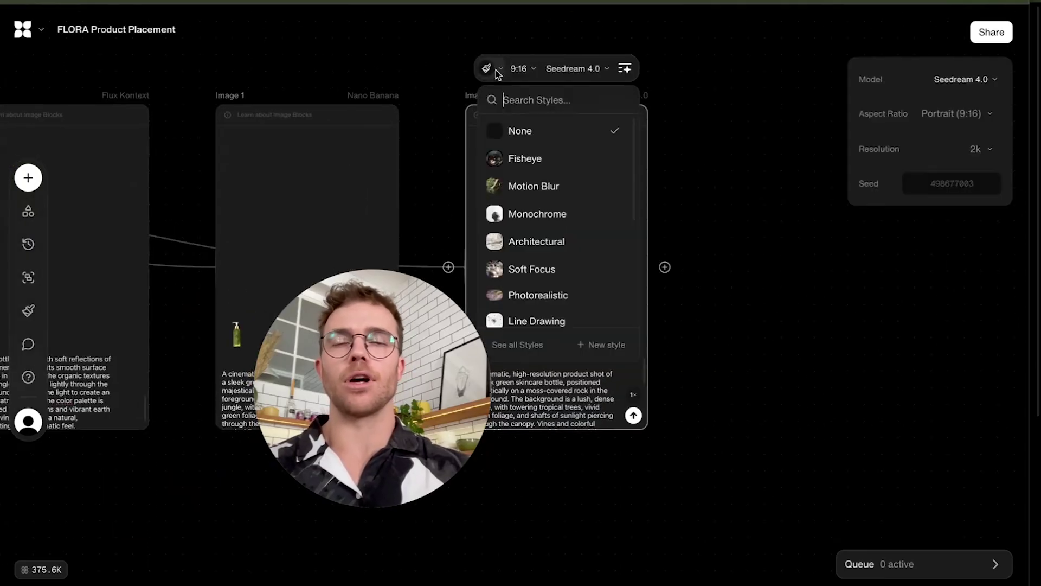
- Give Image 2 the Photorealistic style and start generating Image, Image 1 and Image 2
click(543, 304)
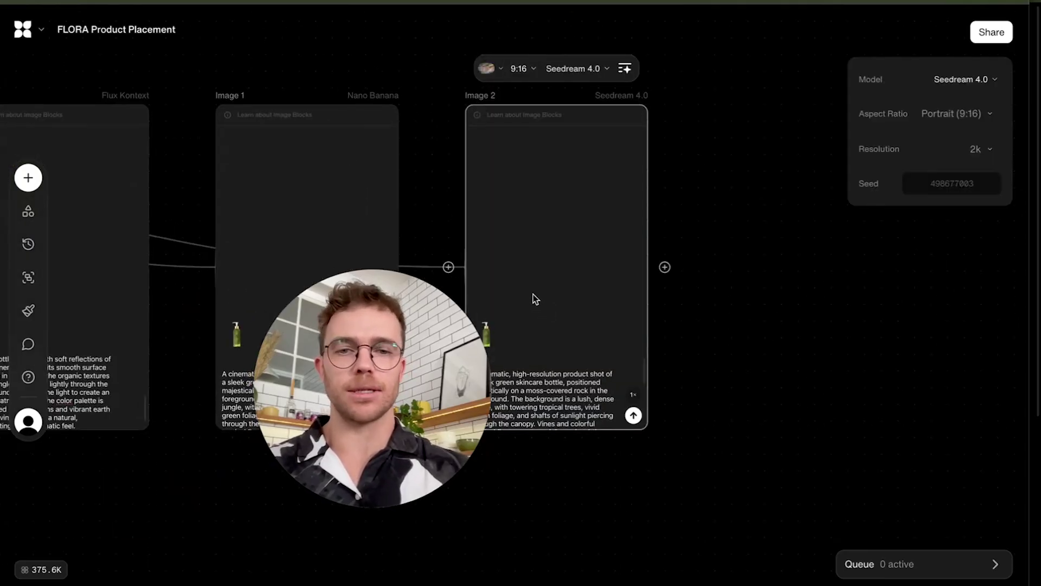
scroll(532, 294, down, 3)
scroll(532, 294, left, 5)
scroll(533, 294, down, 3)
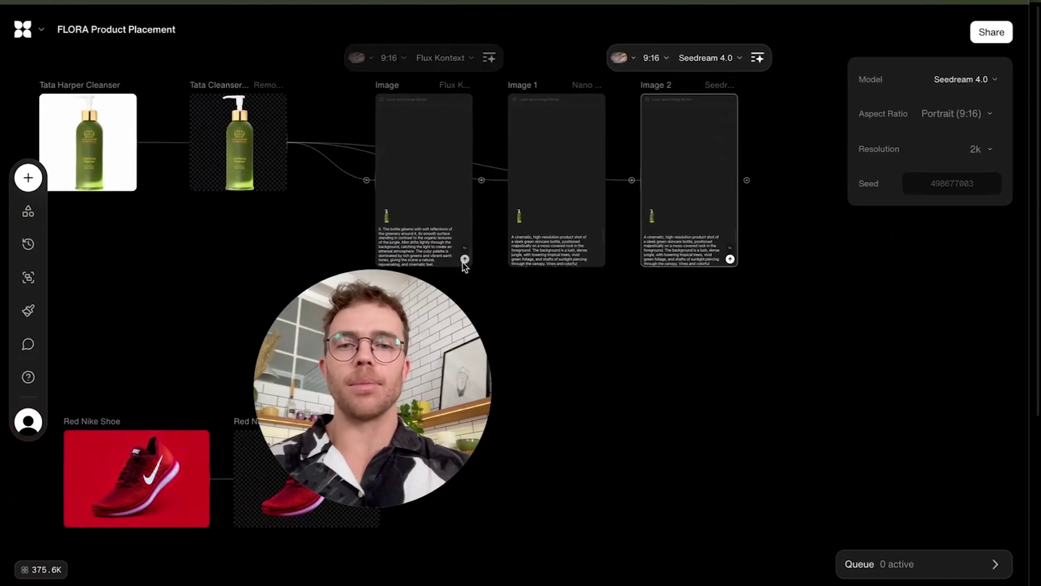
click(465, 259)
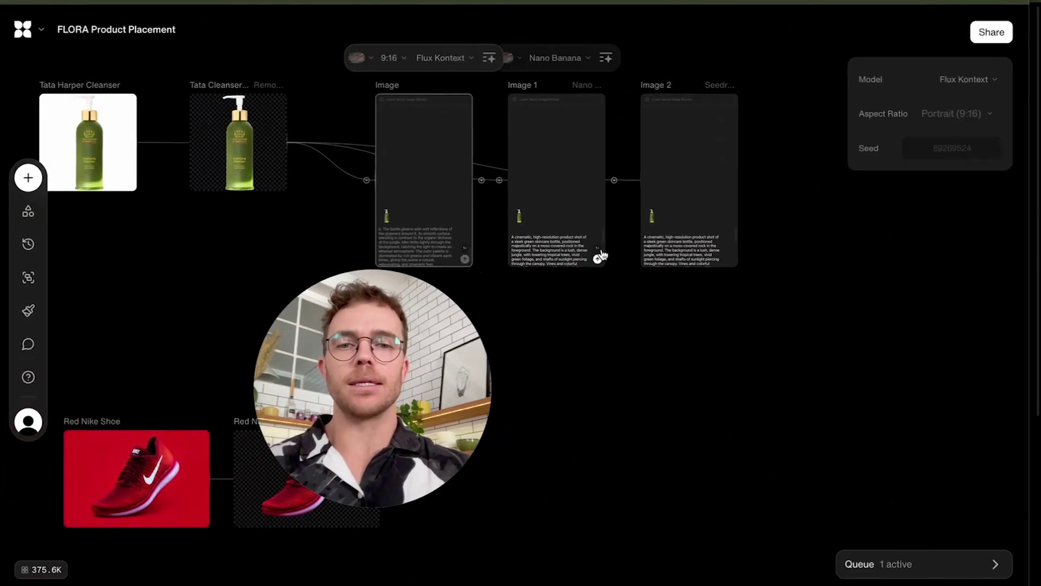
click(597, 259)
mouse_move(688, 265)
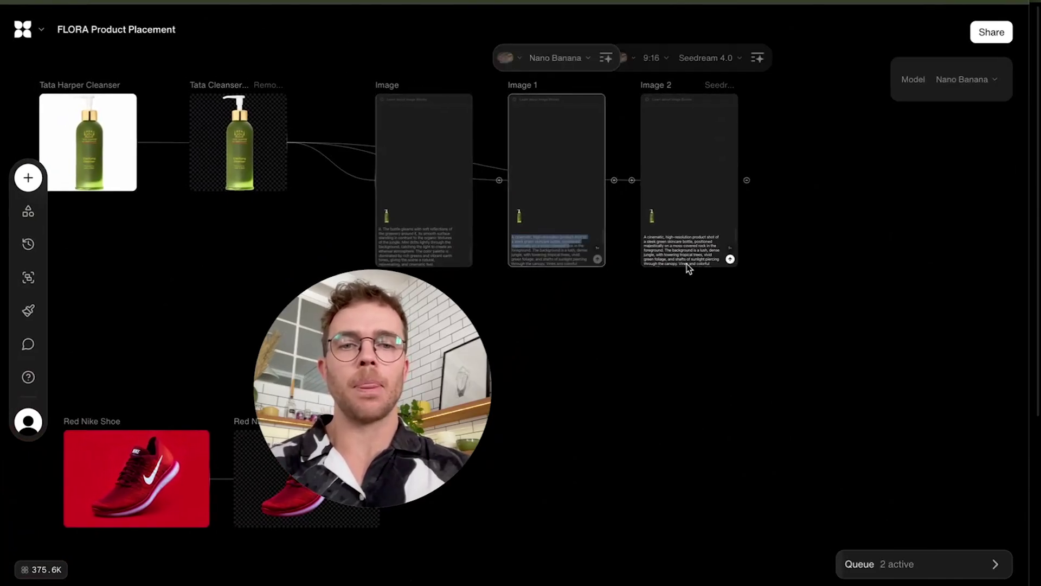
click(730, 261)
- Start generation on the red sneaker Image nodes
scroll(545, 248, down, 5)
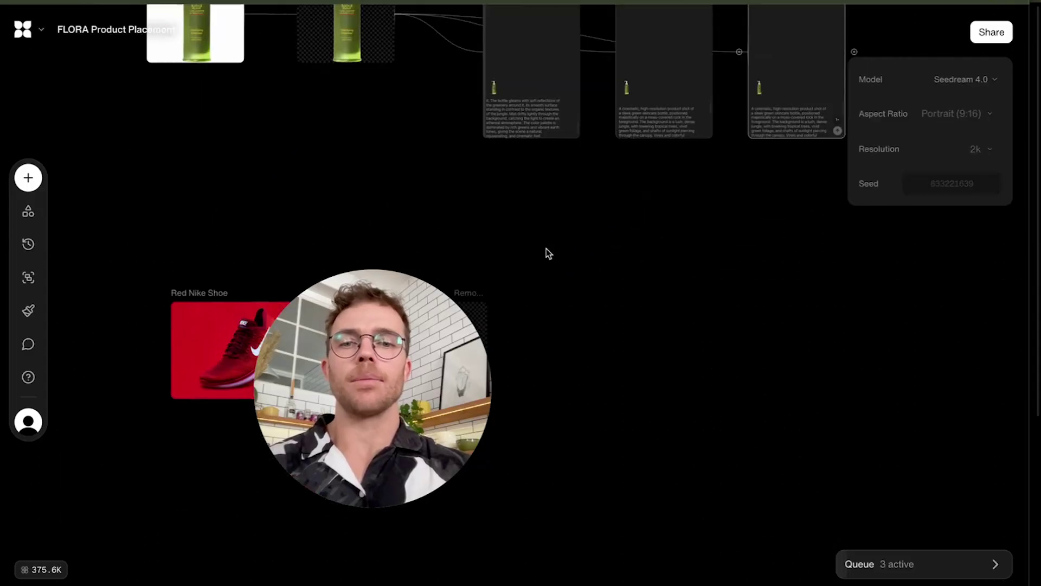
scroll(561, 243, left, 3)
scroll(588, 211, right, 5)
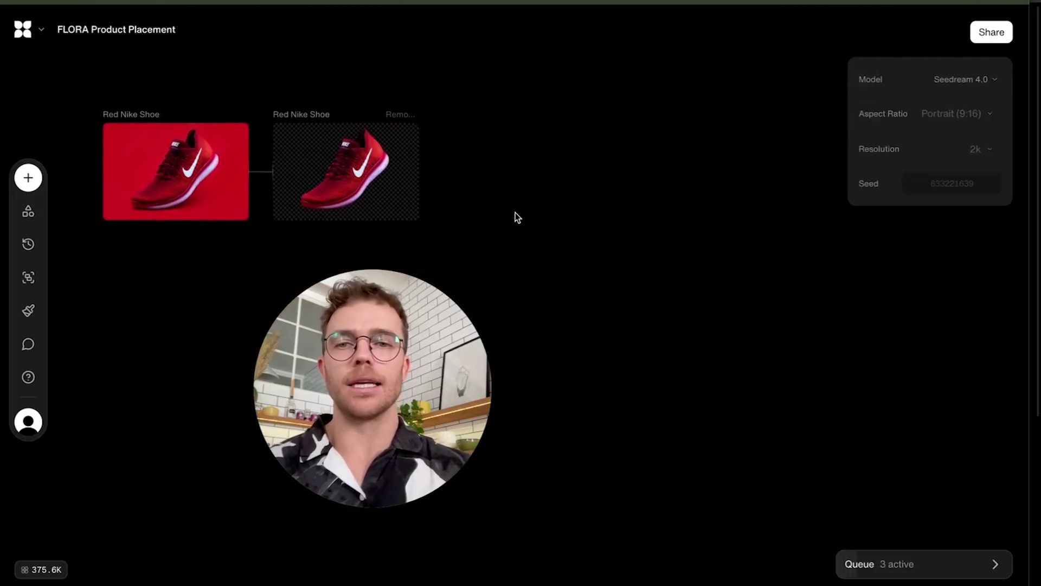
scroll(498, 213, down, 2)
click(629, 247)
click(742, 245)
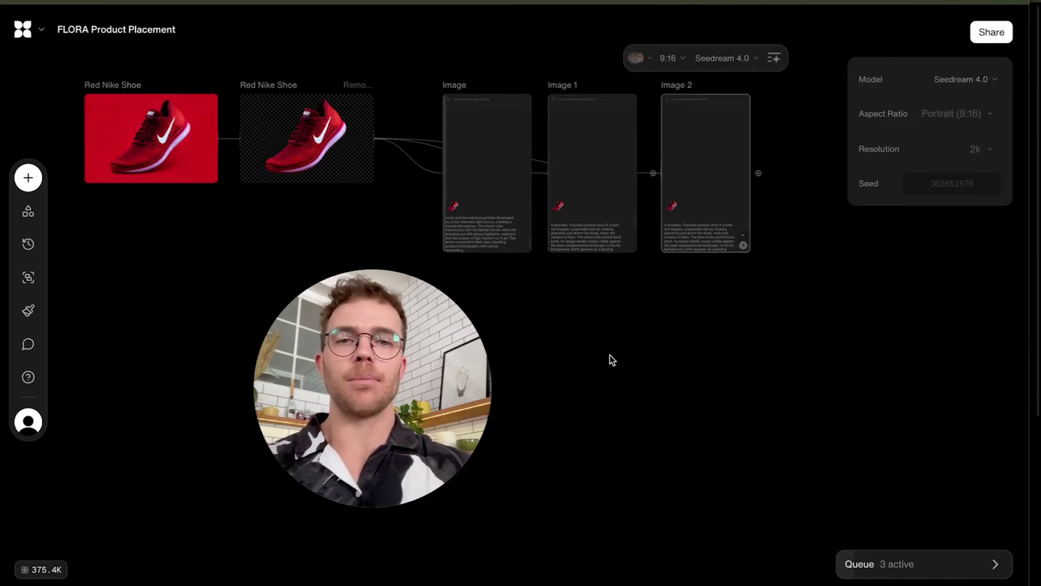
scroll(606, 360, up, 5)
scroll(553, 337, left, 2)
click(505, 250)
scroll(508, 248, up, 5)
scroll(509, 247, left, 5)
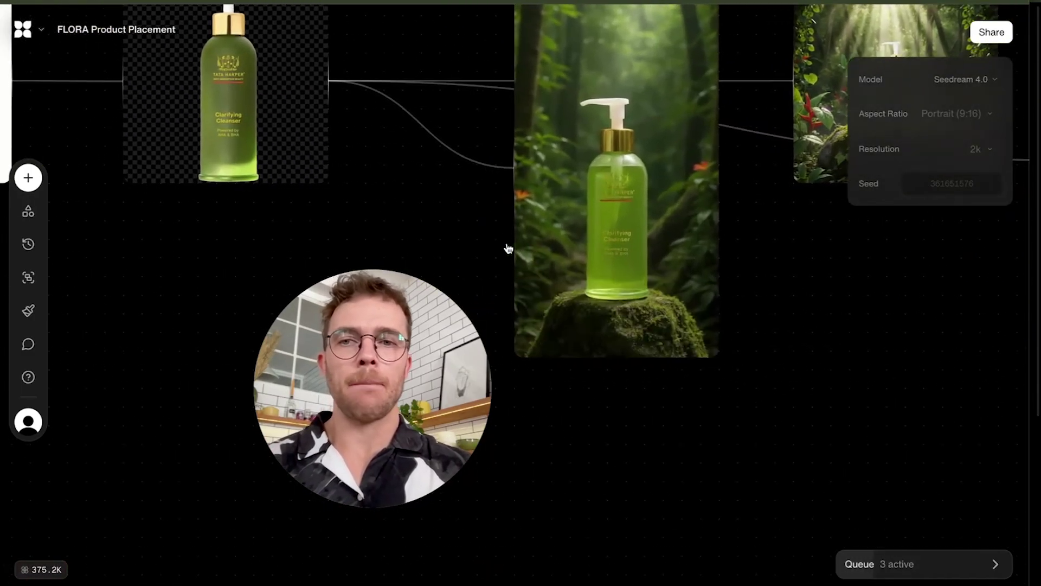
scroll(508, 247, right, 3)
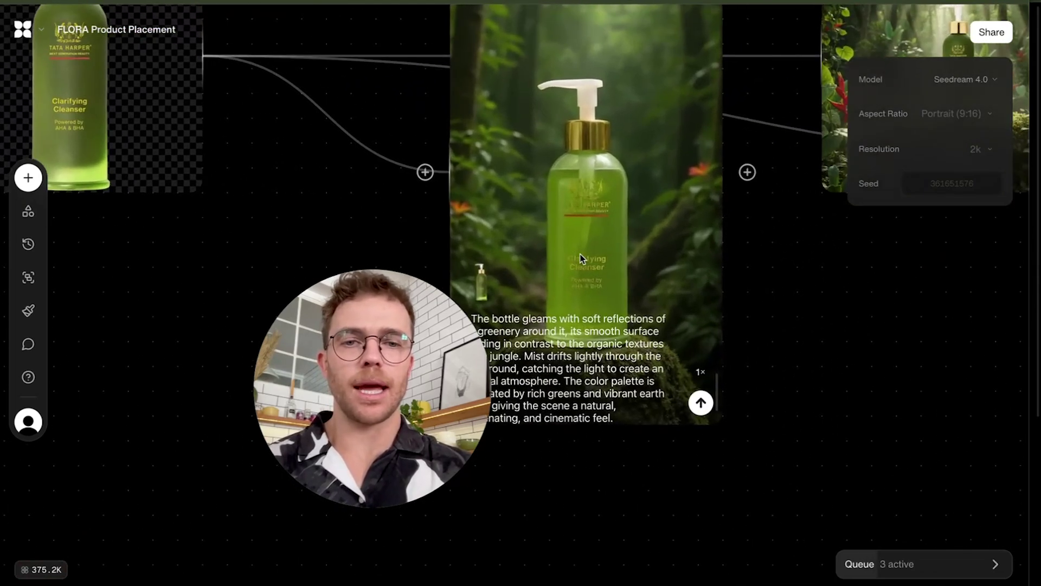
scroll(580, 257, up, 3)
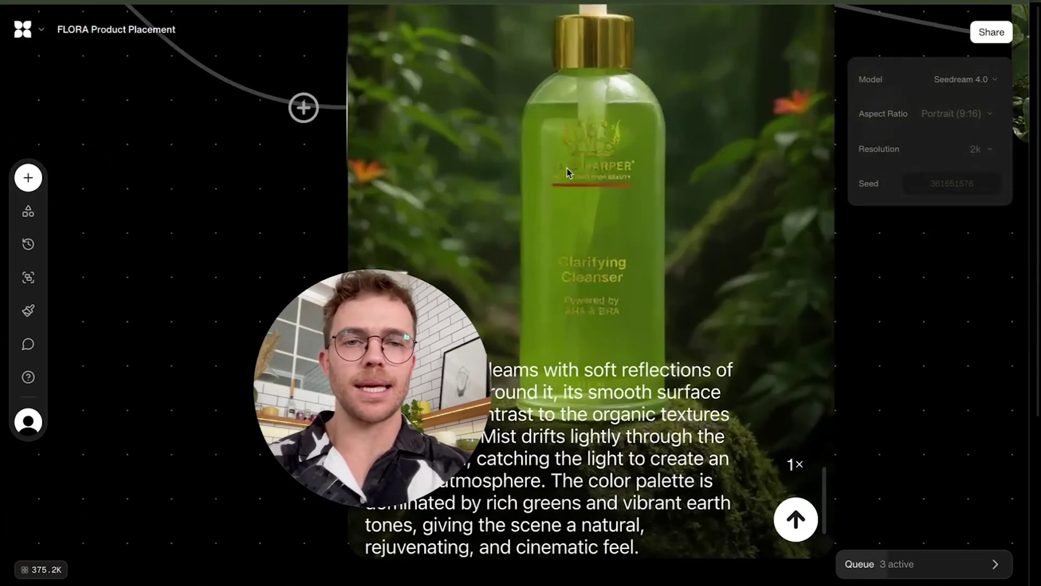
scroll(595, 233, down, 5)
click(594, 235)
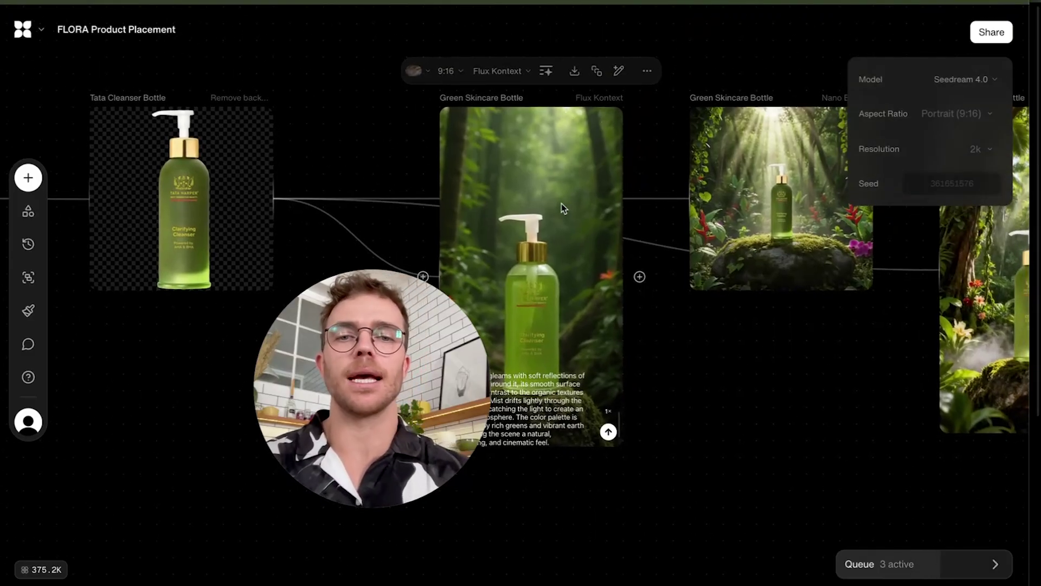
scroll(559, 209, down, 5)
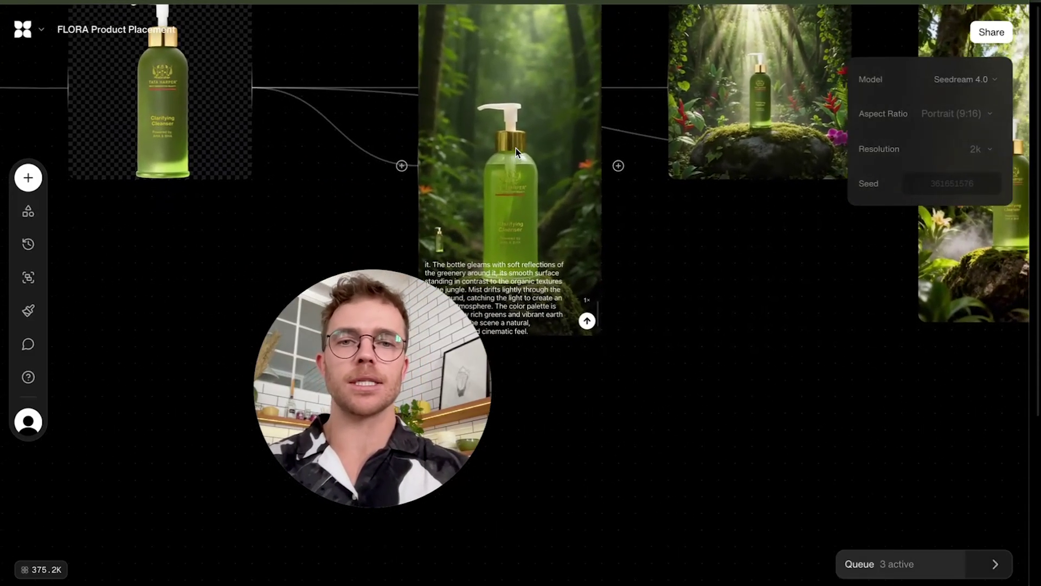
scroll(515, 148, right, 10)
scroll(516, 148, up, 2)
click(523, 135)
scroll(522, 132, up, 5)
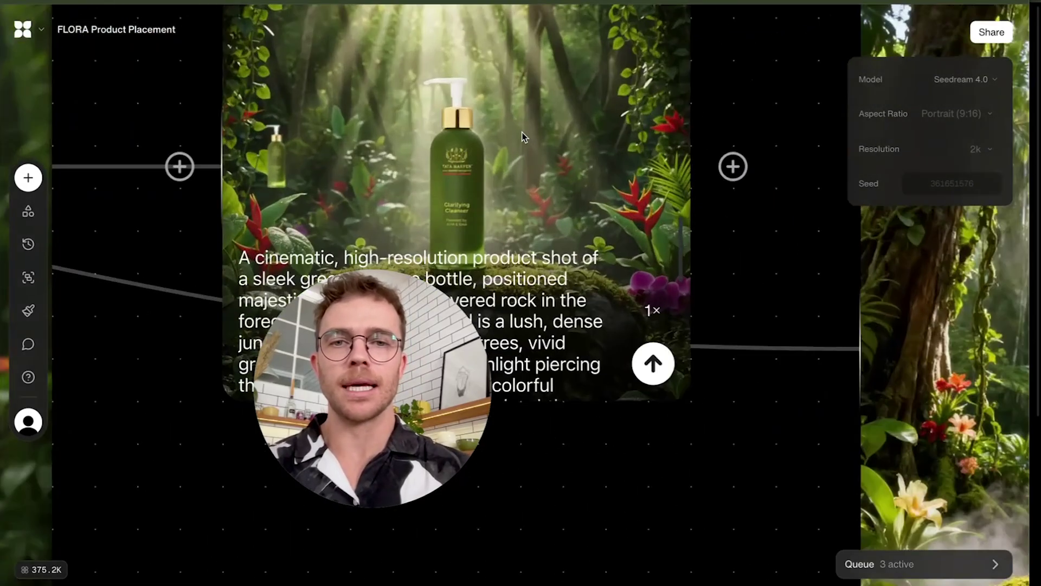
scroll(615, 450, left, 6)
mouse_move(613, 142)
scroll(612, 142, up, 1)
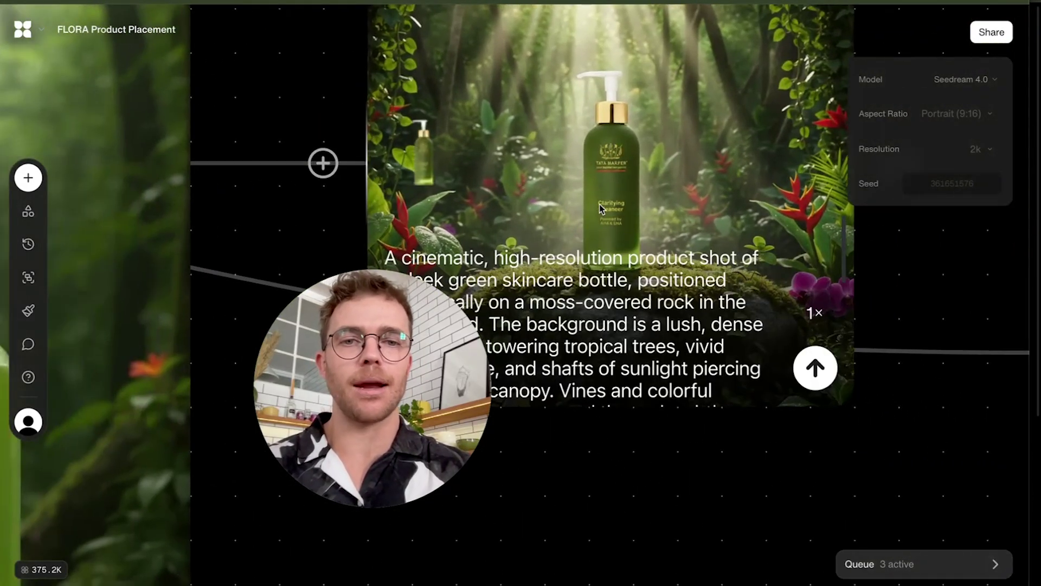
scroll(658, 180, down, 6)
scroll(656, 178, up, 4)
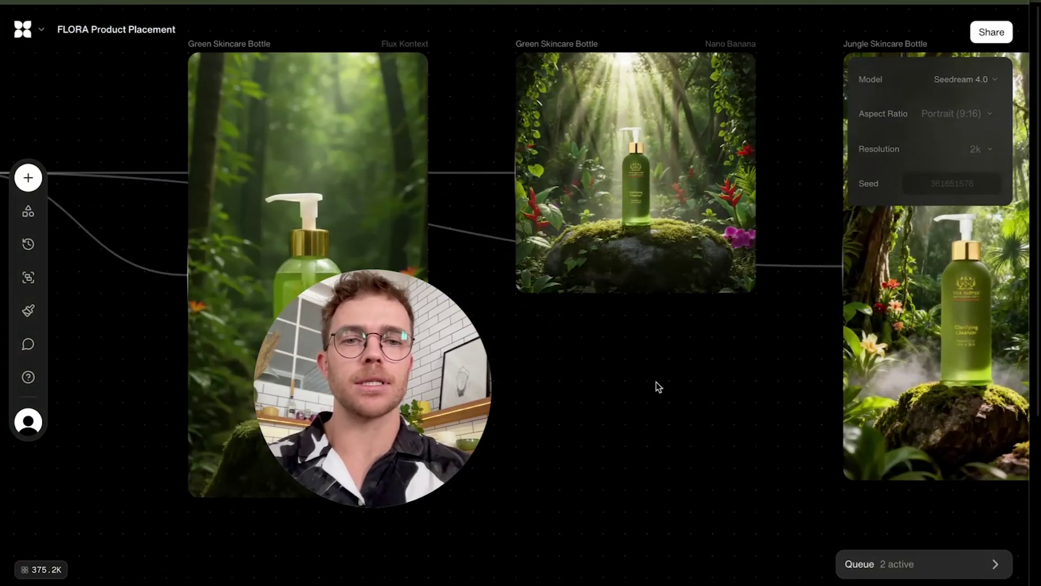
scroll(657, 381, down, 5)
scroll(656, 381, right, 3)
scroll(656, 382, right, 5)
scroll(656, 381, down, 1)
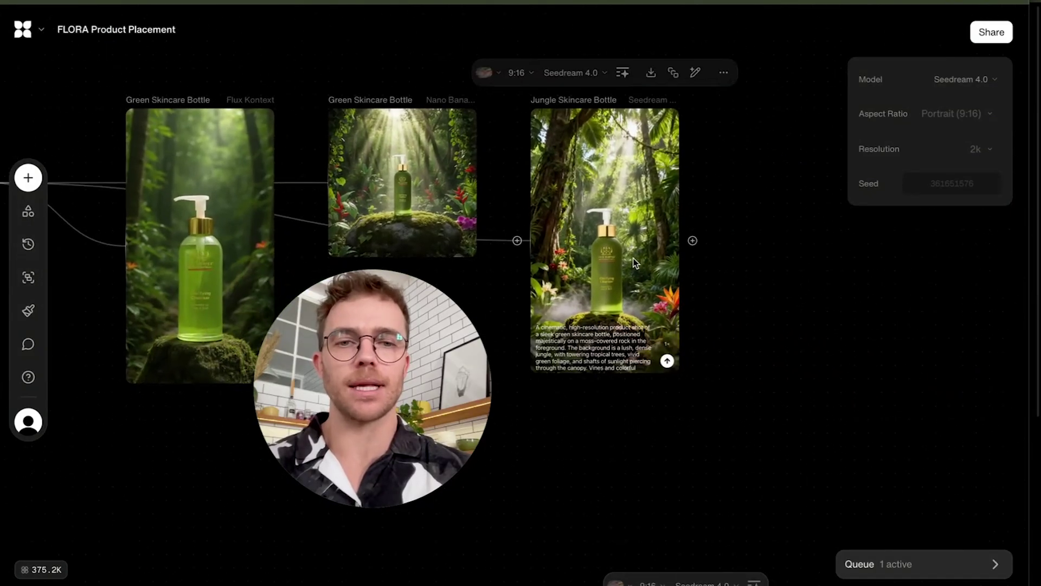
scroll(633, 258, up, 6)
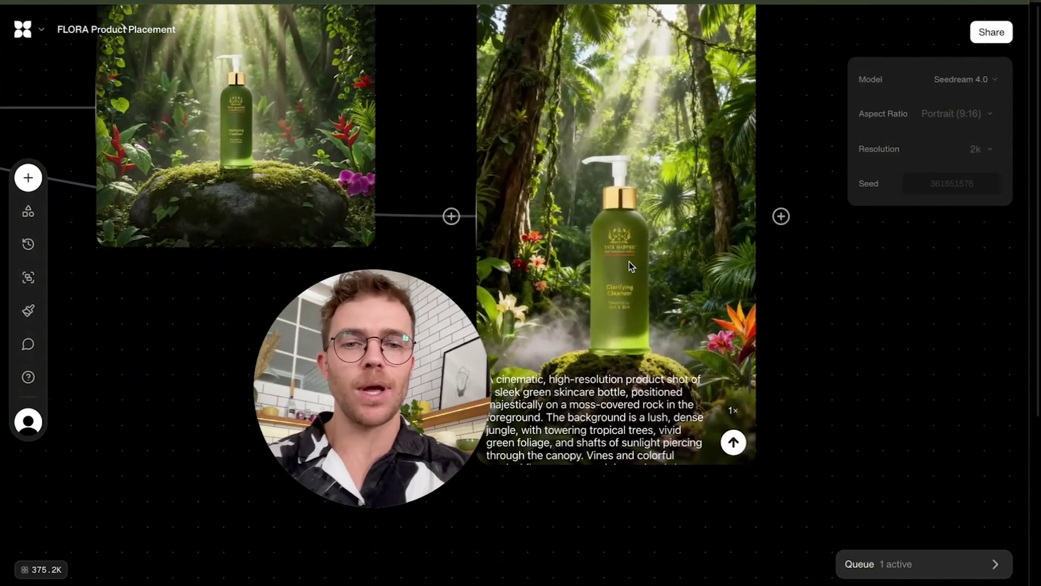
scroll(628, 262, down, 5)
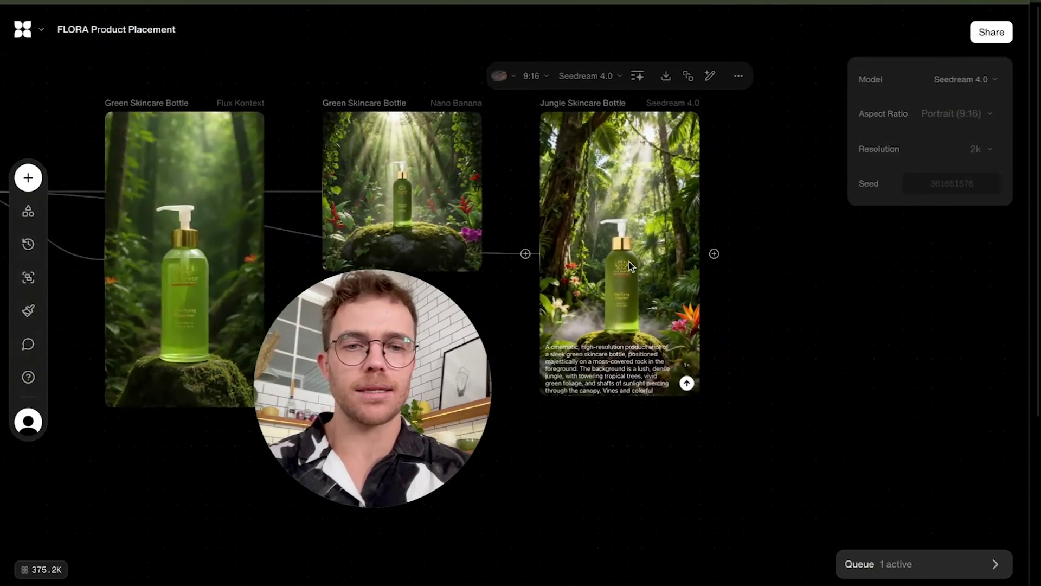
scroll(628, 262, up, 5)
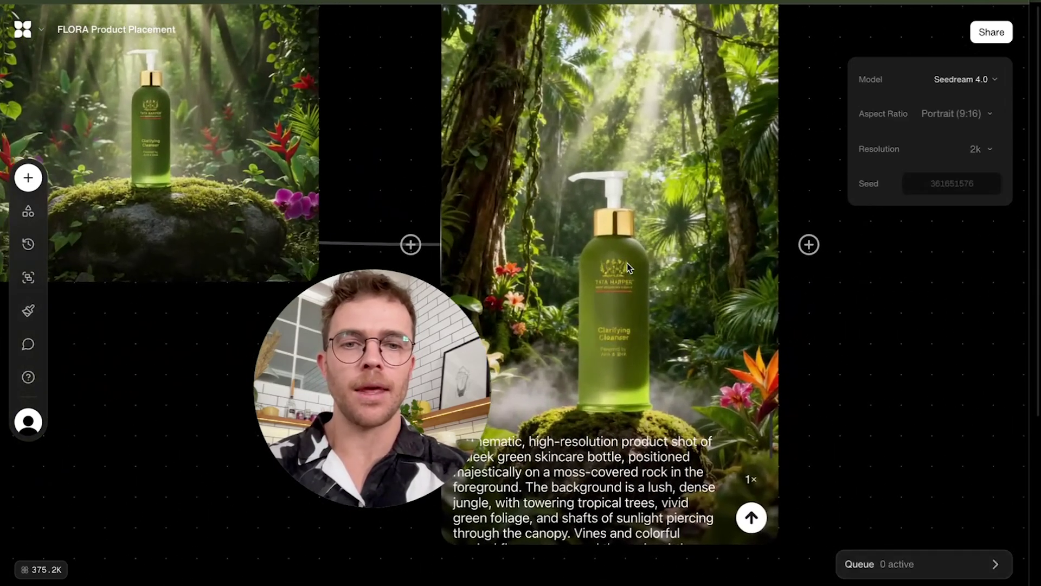
scroll(627, 262, down, 5)
scroll(626, 263, down, 5)
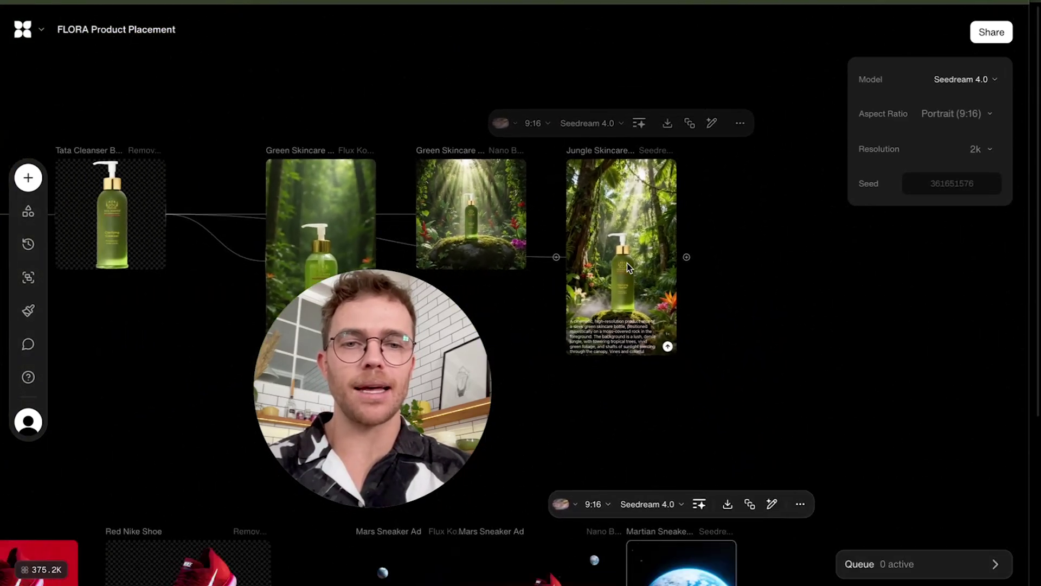
scroll(623, 265, right, 2)
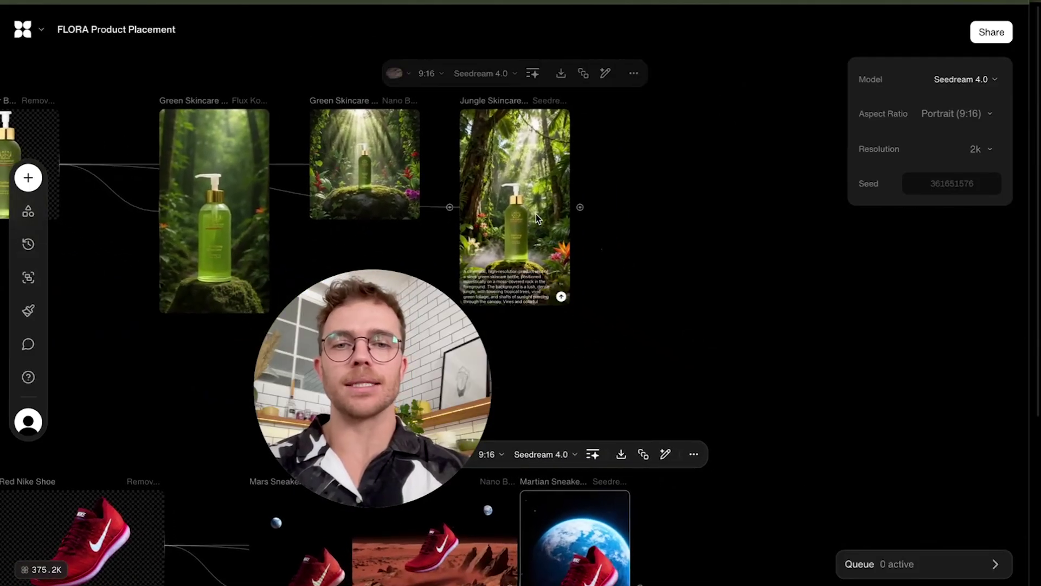
- Branch a new Flux Kontext Image node off the Nano Banana skincare image
mouse_move(428, 167)
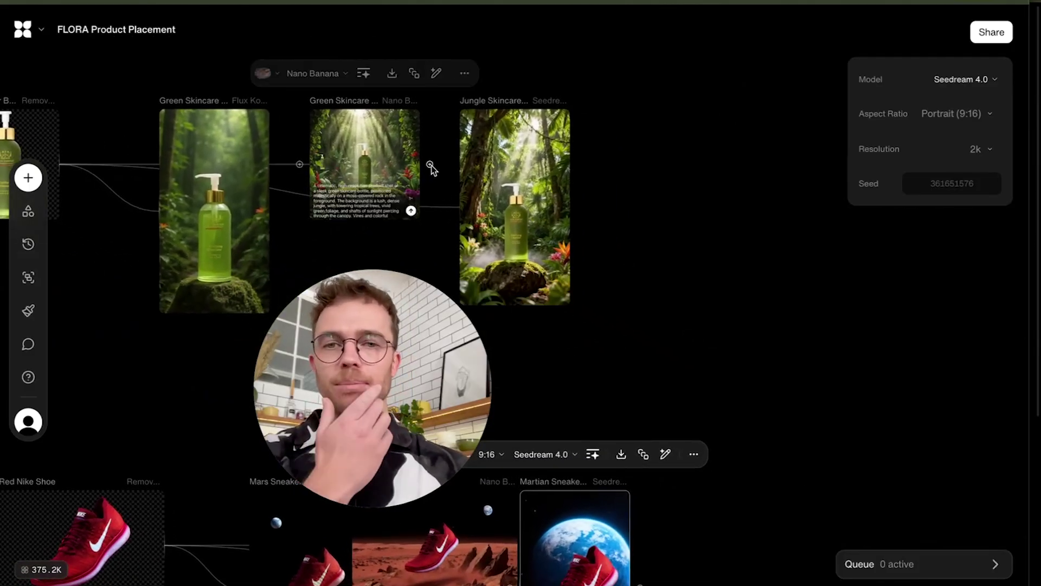
drag(428, 163, 656, 259)
click(735, 151)
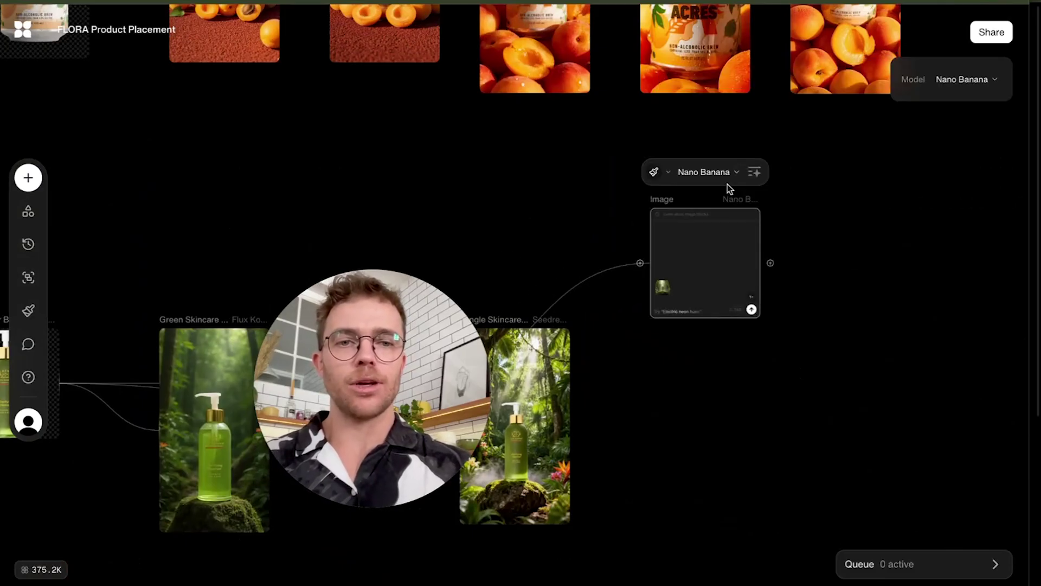
click(732, 174)
click(733, 354)
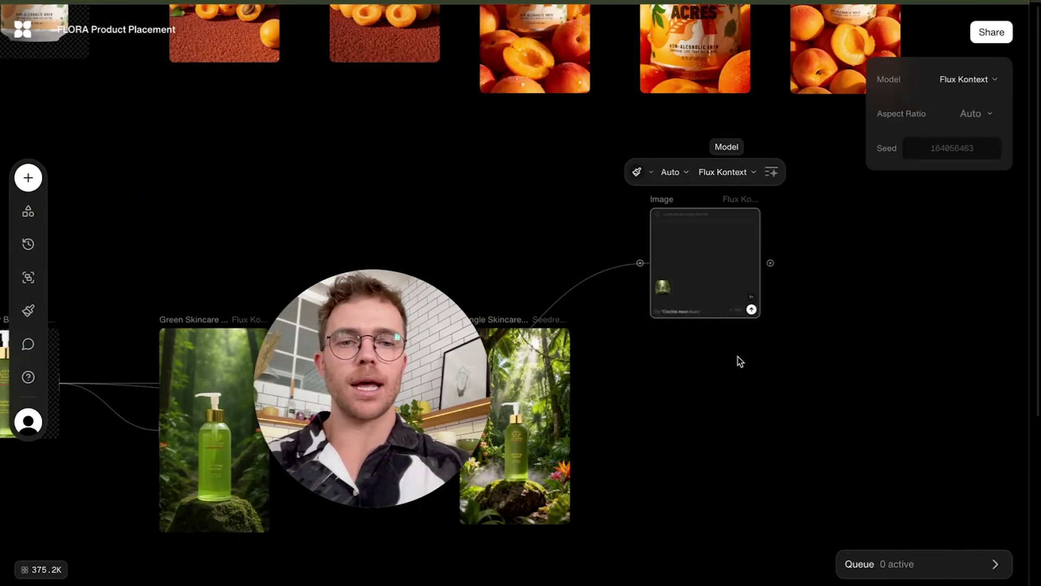
- Set the new node to 9:16 portrait with Photorealistic style and start generating
click(683, 175)
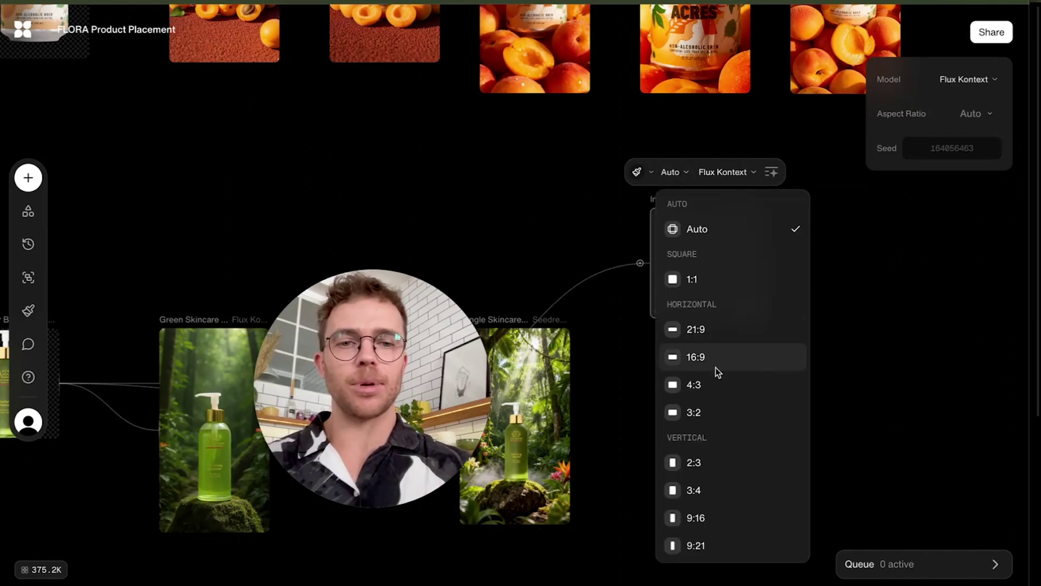
click(693, 518)
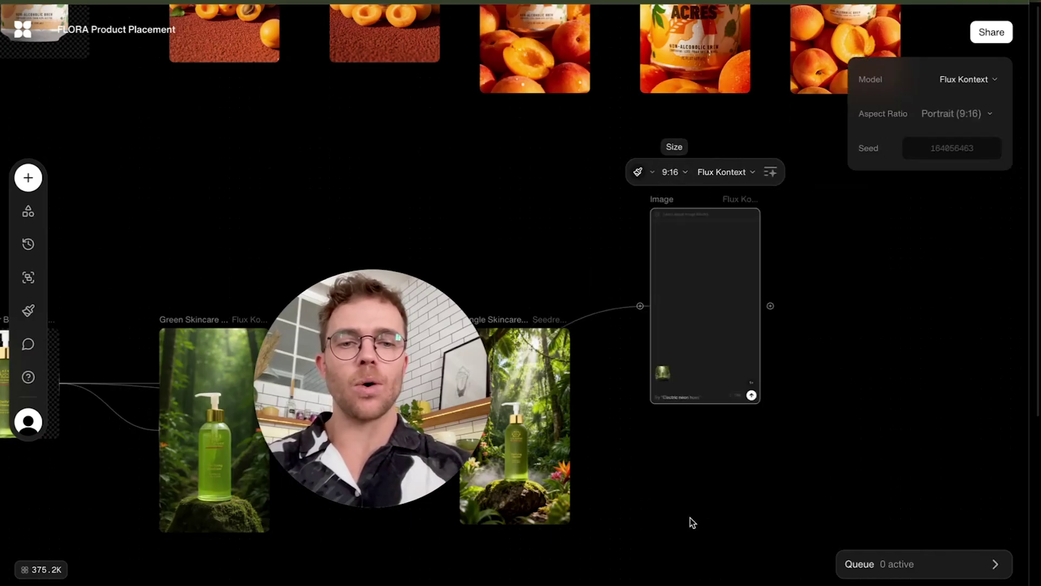
click(636, 171)
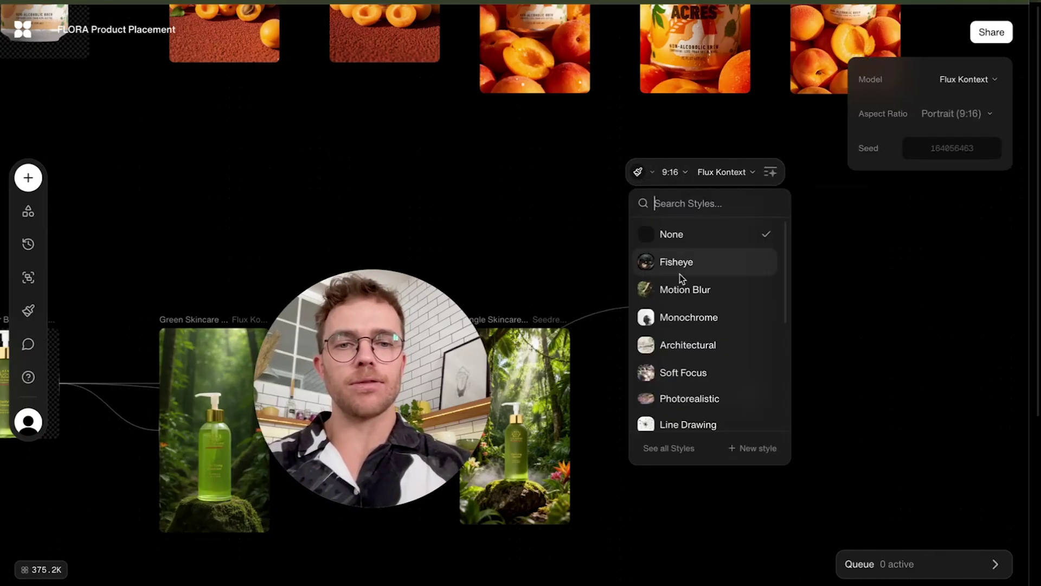
click(700, 397)
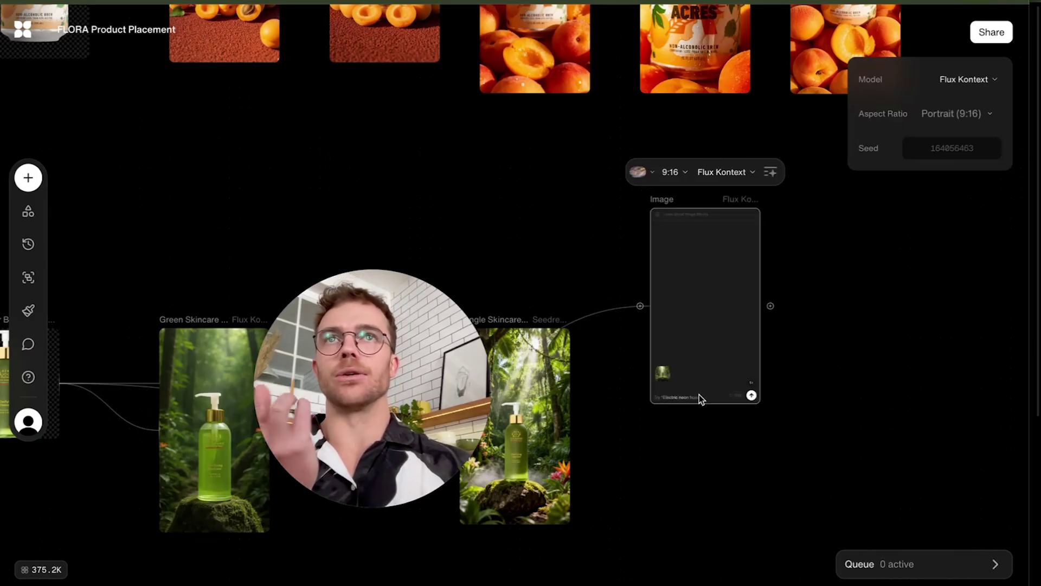
click(752, 395)
- Branch a new video node off the Jungle Skincare Bottle image
scroll(637, 470, down, 5)
scroll(636, 469, left, 5)
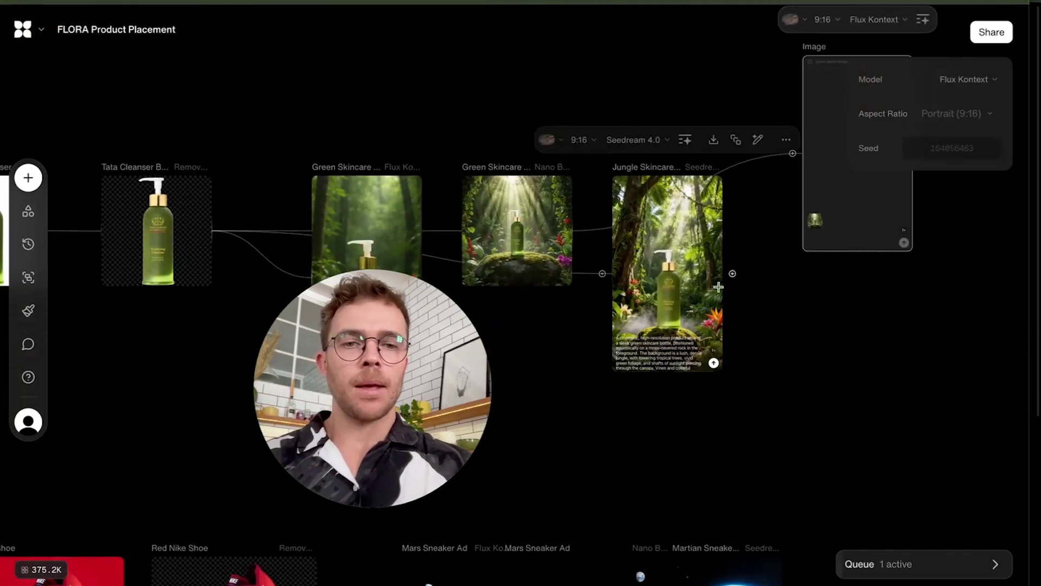
scroll(692, 279, up, 5)
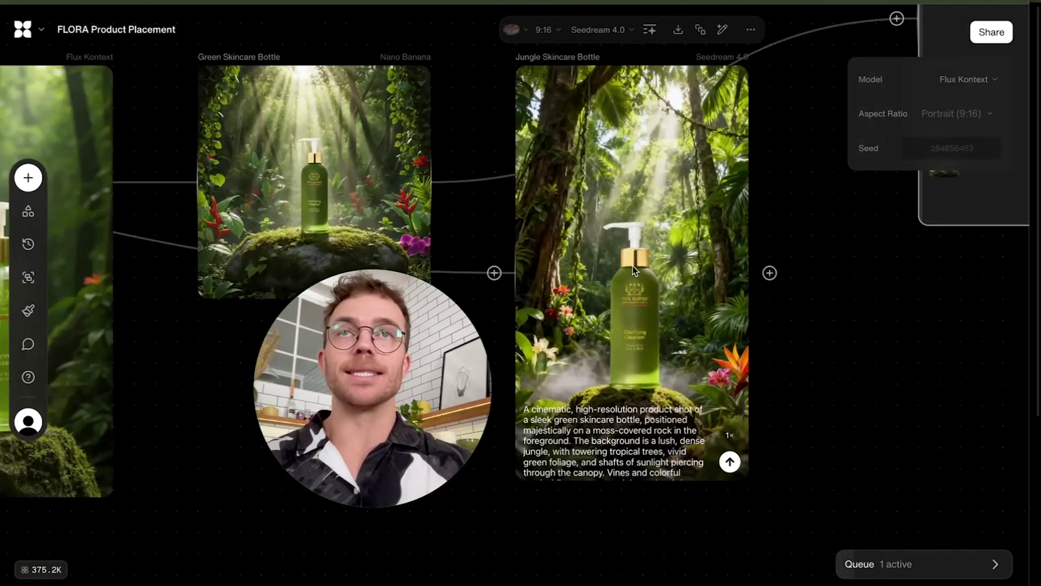
scroll(634, 270, down, 5)
scroll(407, 174, right, 5)
drag(404, 173, 553, 237)
click(691, 274)
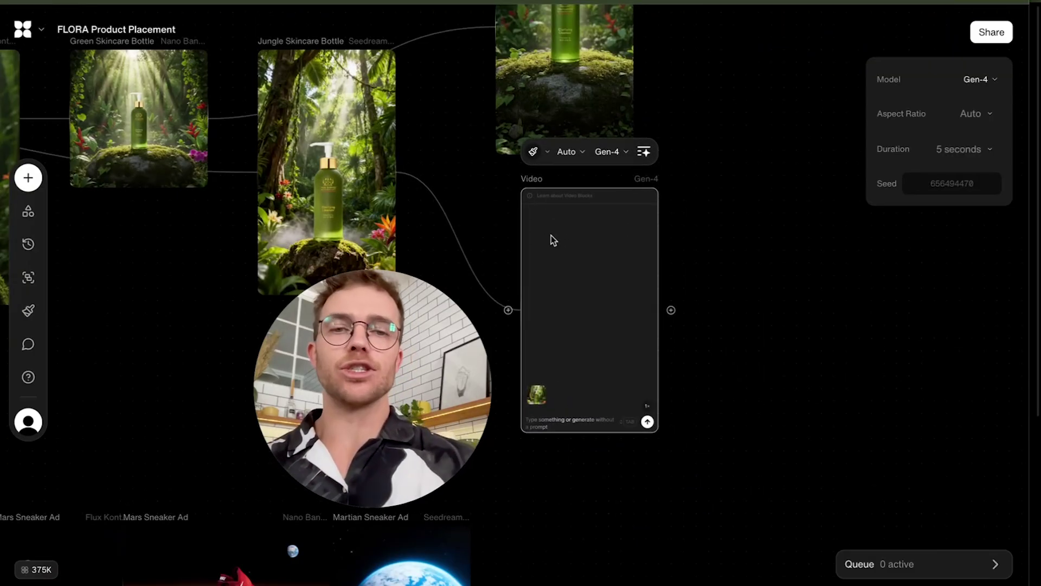
click(484, 188)
- Set the new video node's model to Veo3 and its aspect ratio to Portrait (9:16)
click(576, 268)
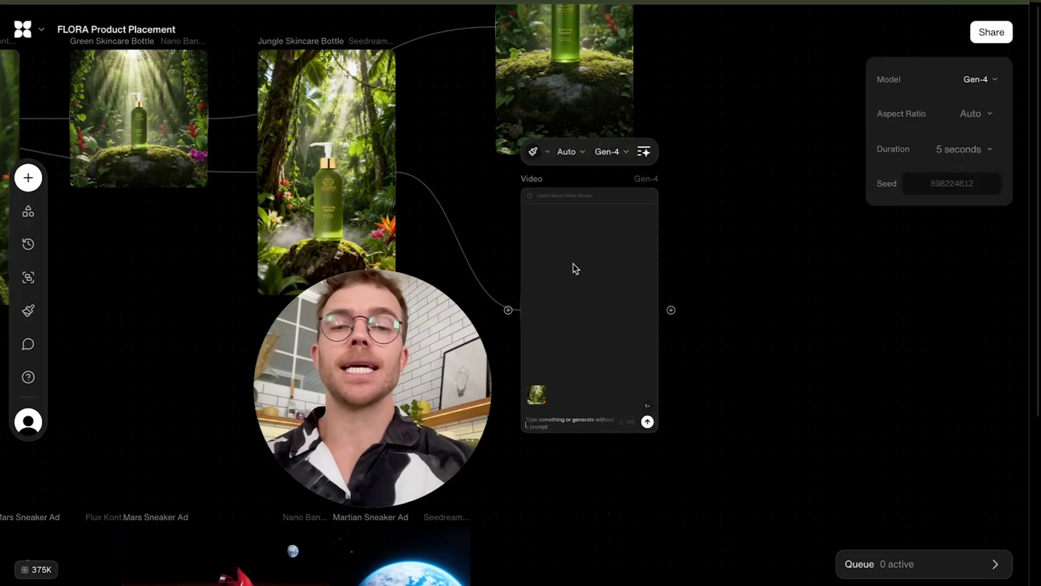
click(612, 154)
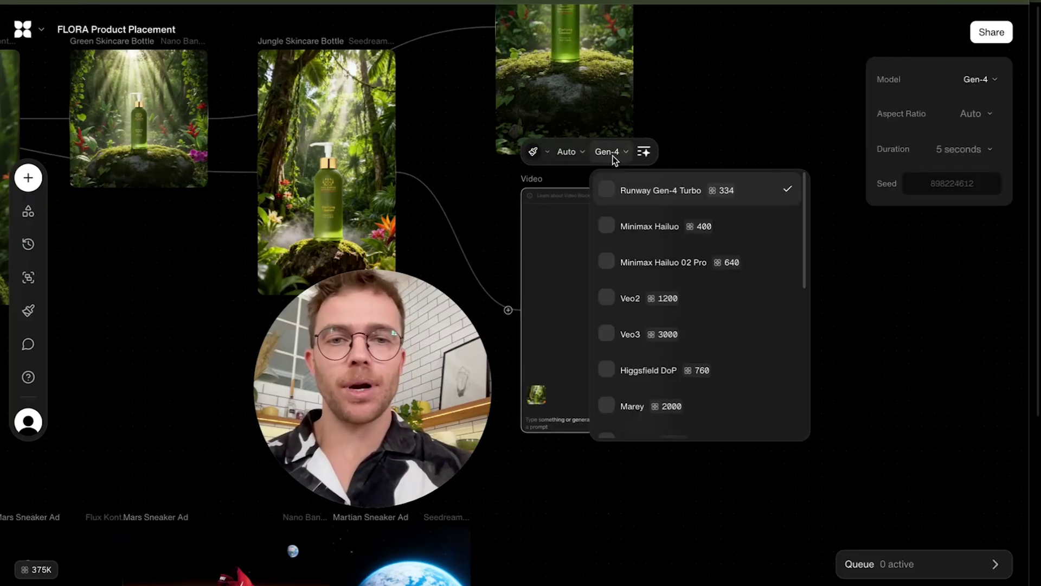
click(686, 335)
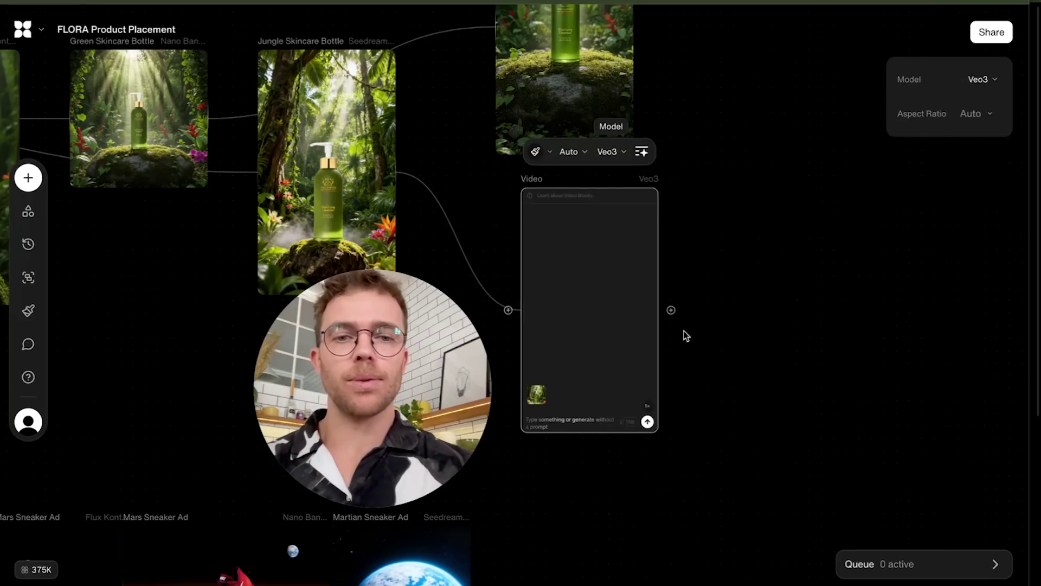
click(582, 154)
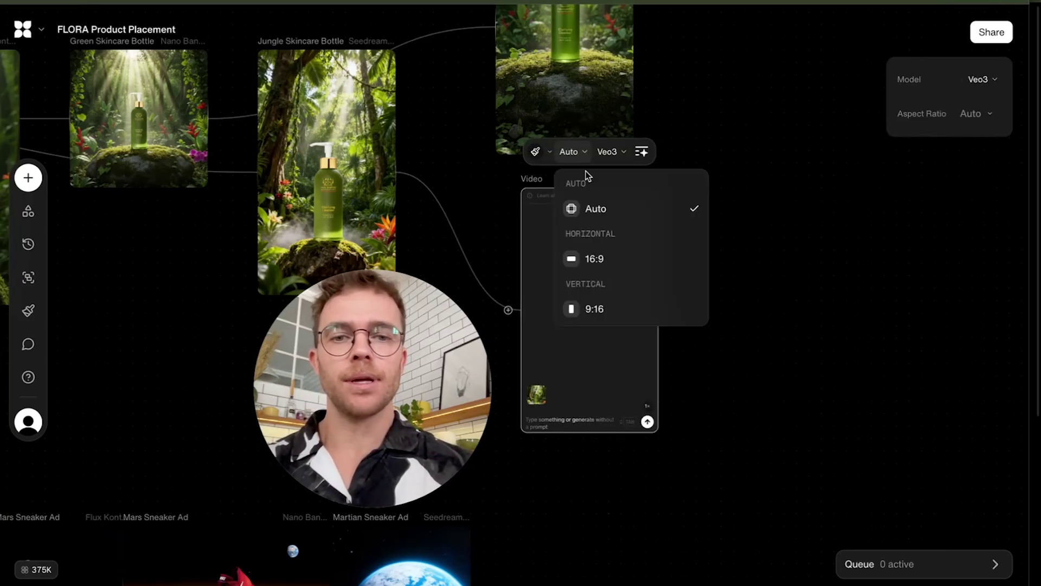
click(610, 315)
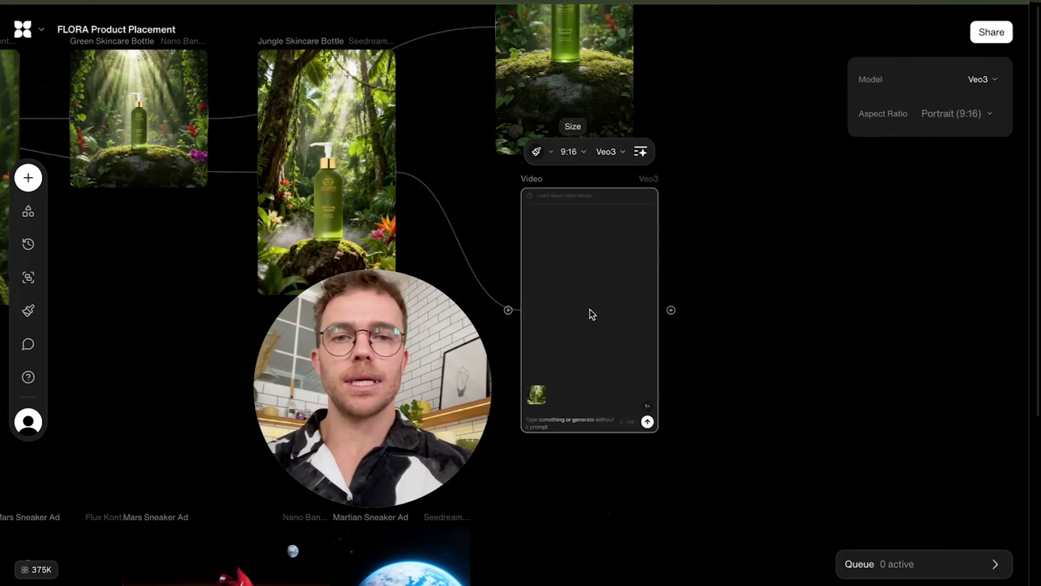
scroll(589, 310, down, 3)
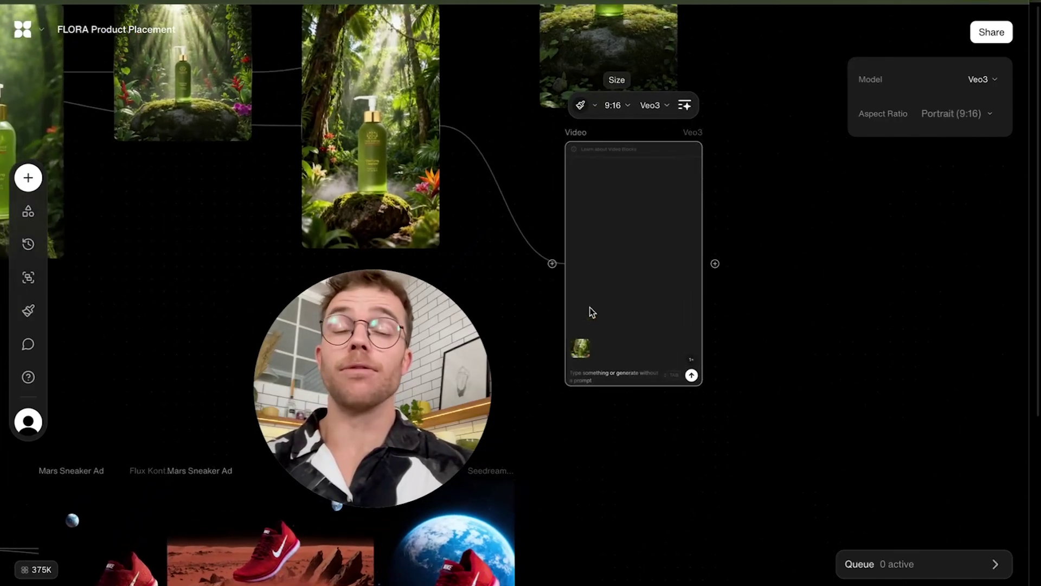
scroll(551, 248, down, 1)
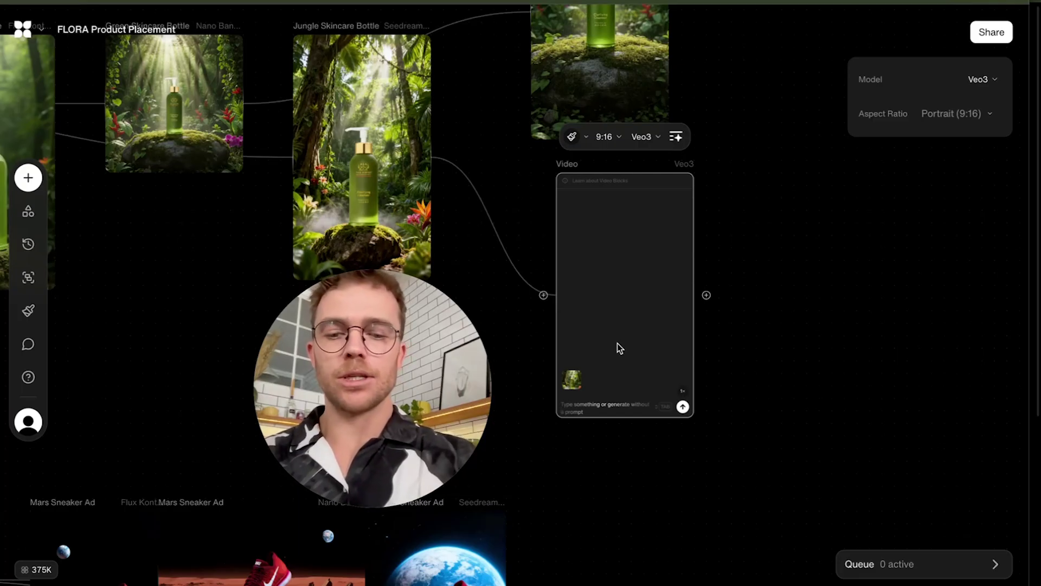
- Write a prompt about the camera zooming out on the jungle, then enhance it
text(The)
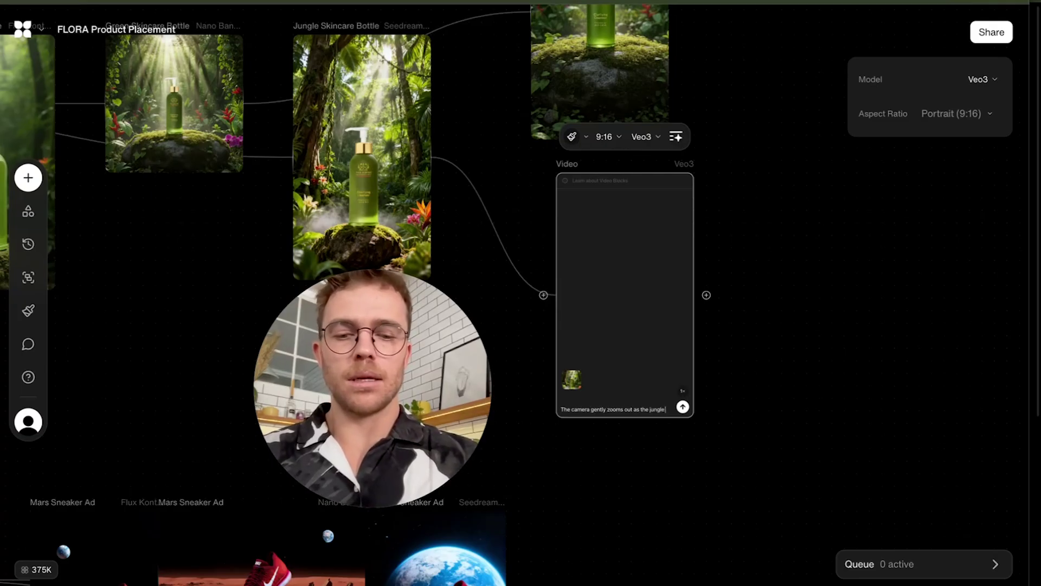
text(in the)
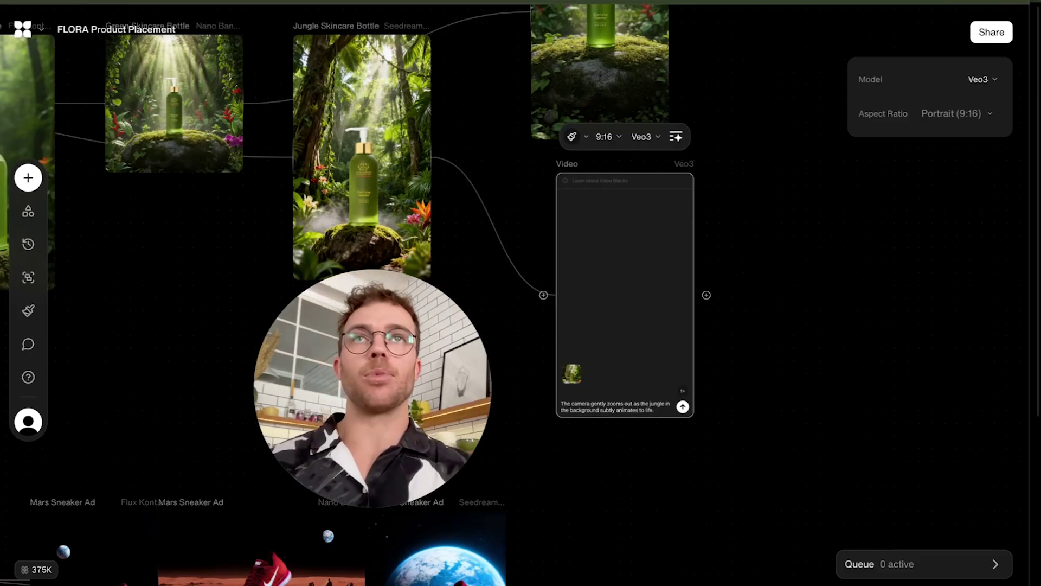
click(676, 138)
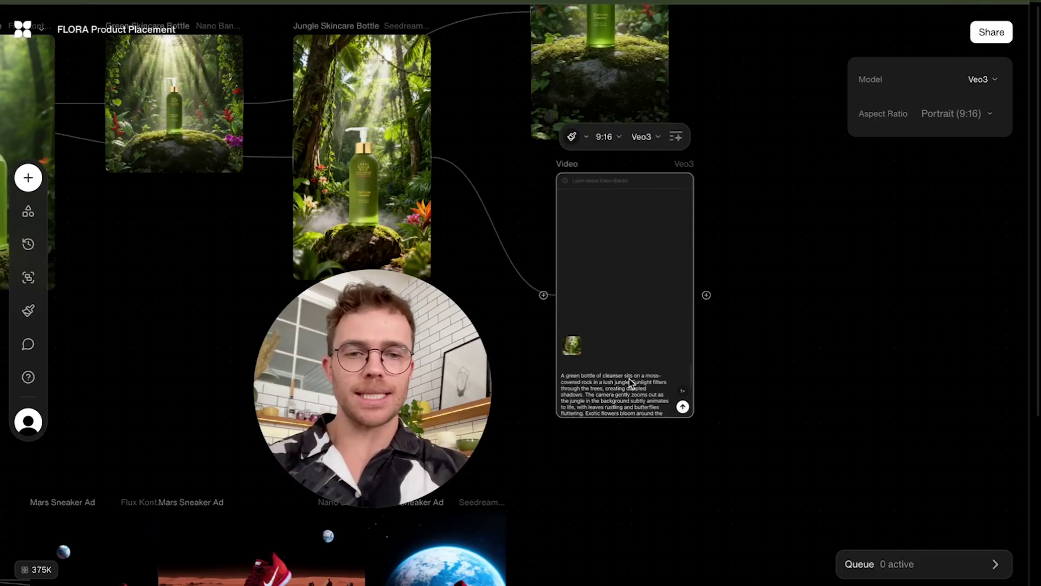
- Start generating the Veo3 jungle video
scroll(634, 382, down, 1)
click(683, 396)
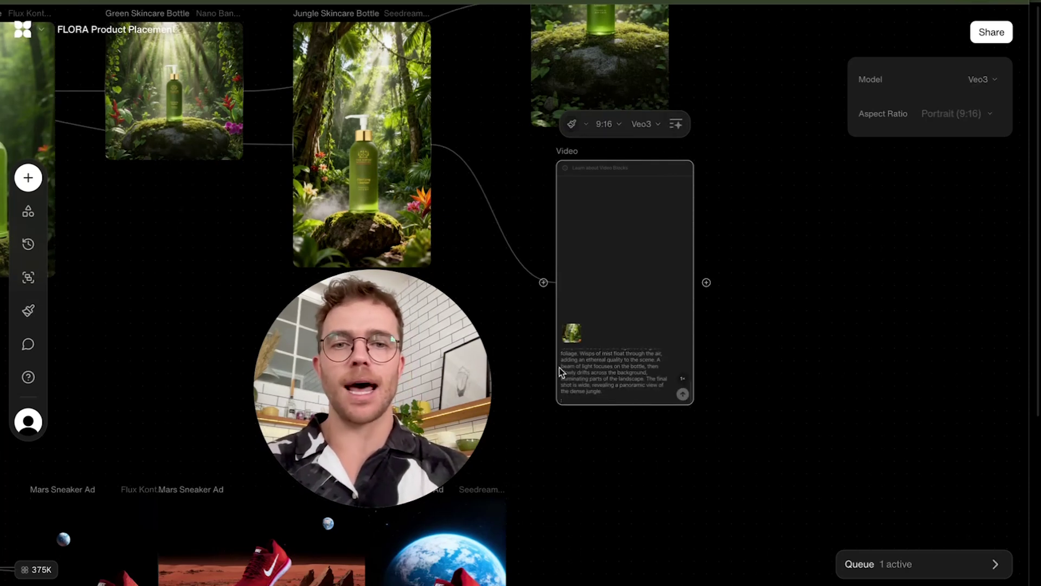
scroll(558, 367, down, 3)
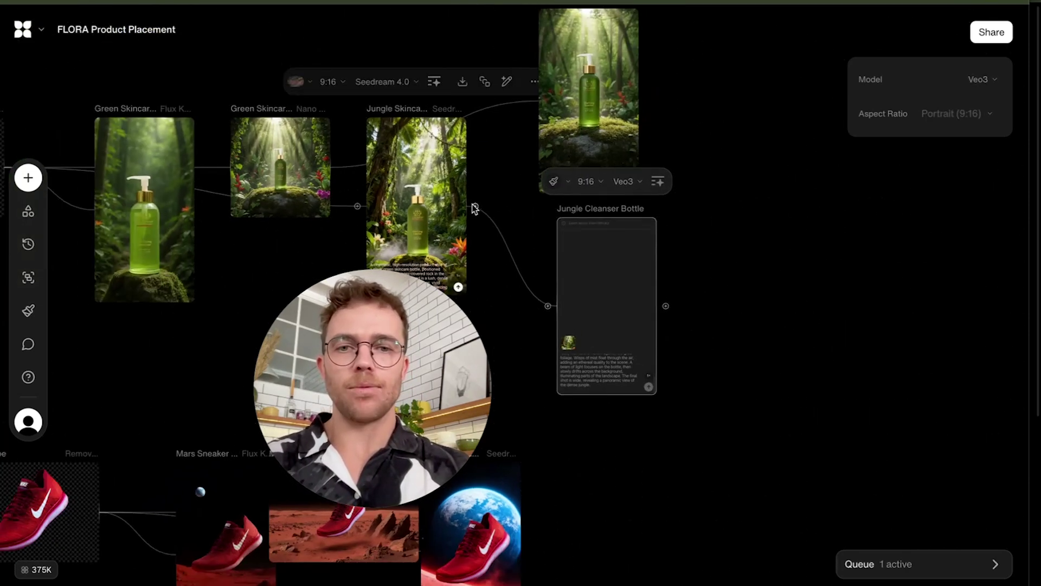
- Add a connected video node to the jungle bottle workflow using Kling 2.1
drag(474, 209, 748, 257)
click(797, 247)
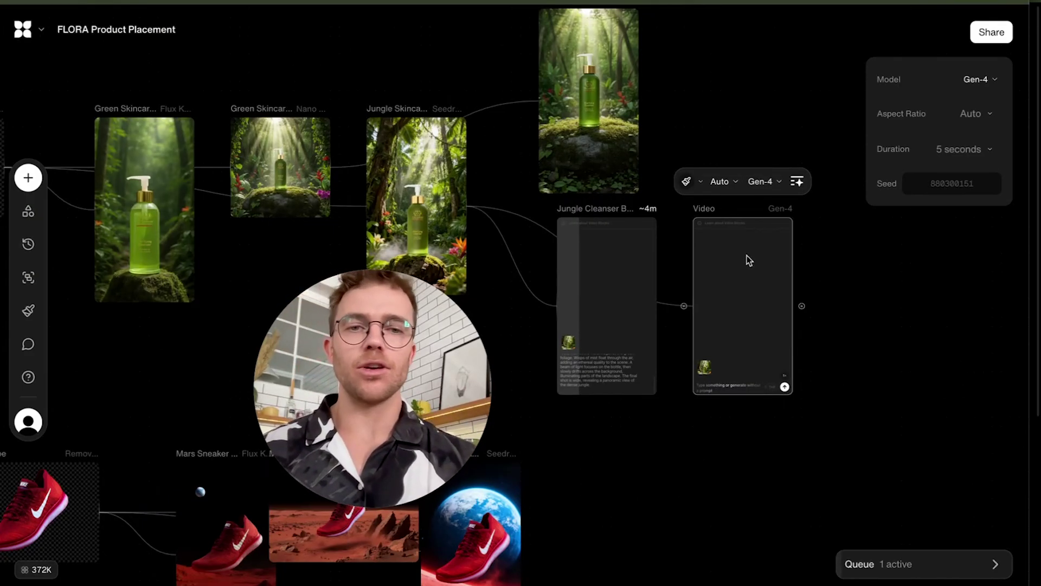
click(770, 187)
scroll(818, 355, down, 5)
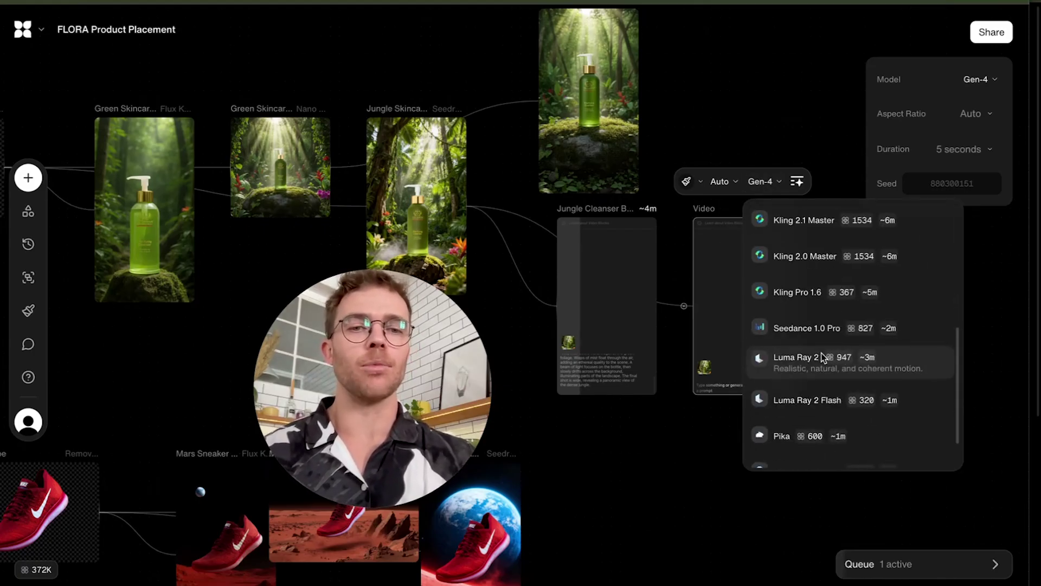
click(792, 233)
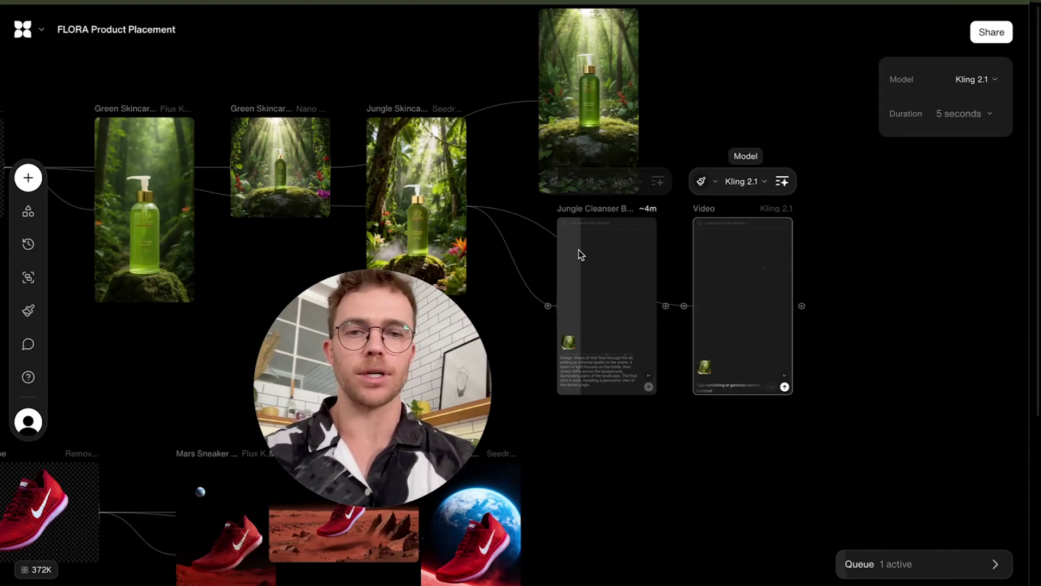
- Add a second connected video node on Seedance with the Photorealistic style
drag(468, 206, 851, 309)
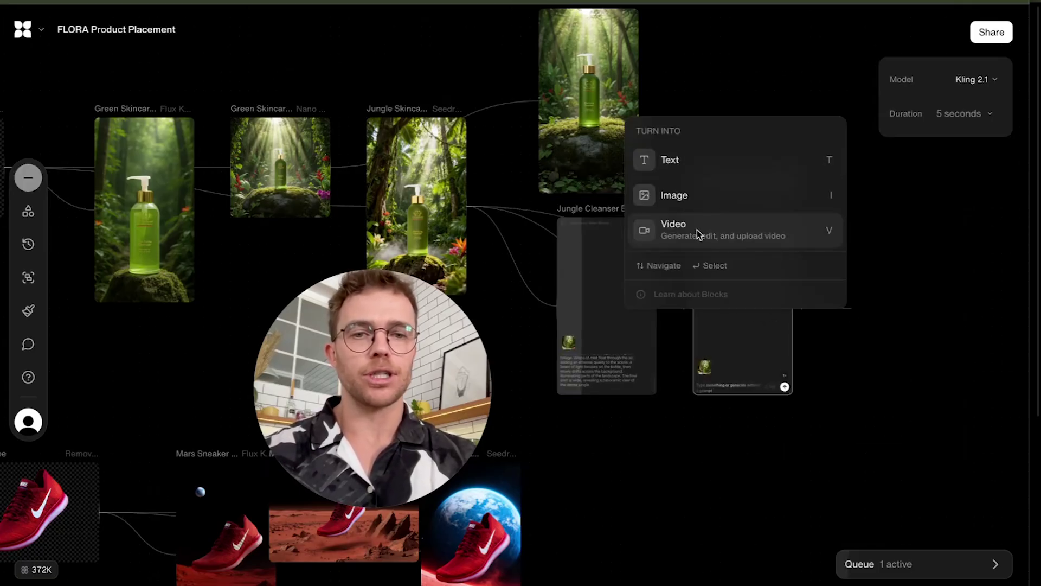
click(698, 234)
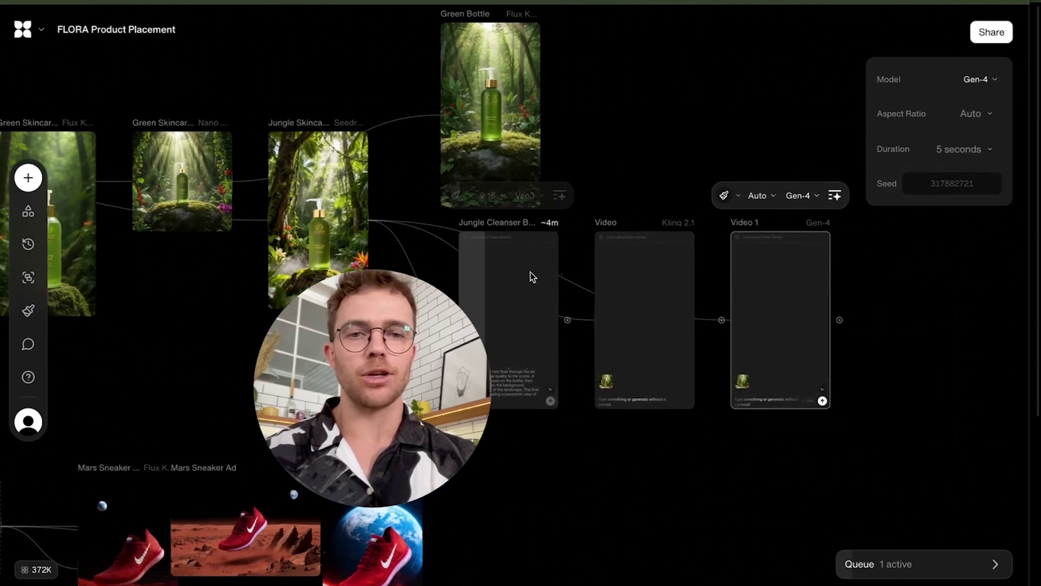
click(813, 200)
scroll(838, 368, down, 5)
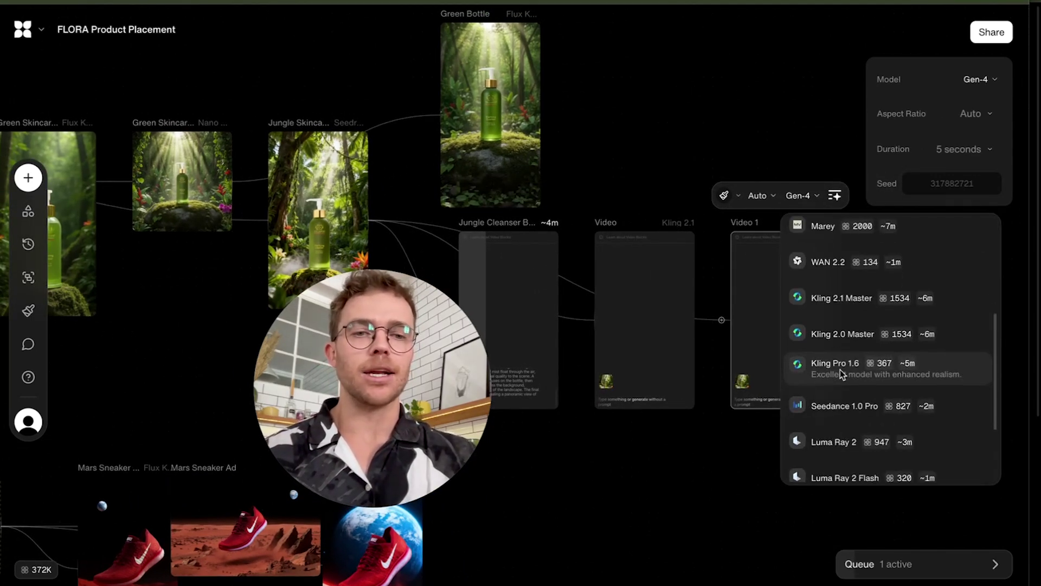
scroll(838, 367, down, 1)
click(833, 395)
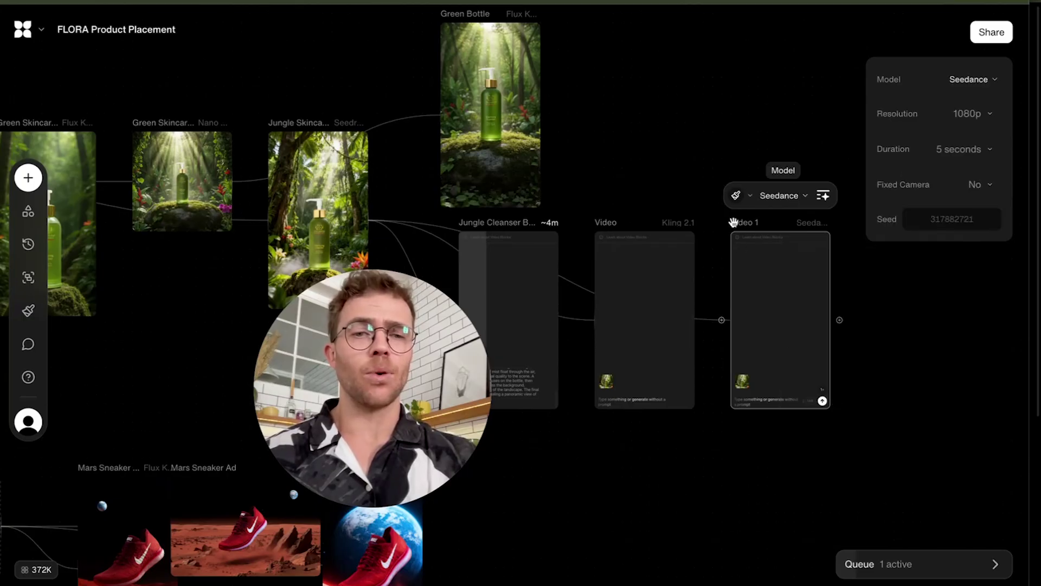
click(736, 195)
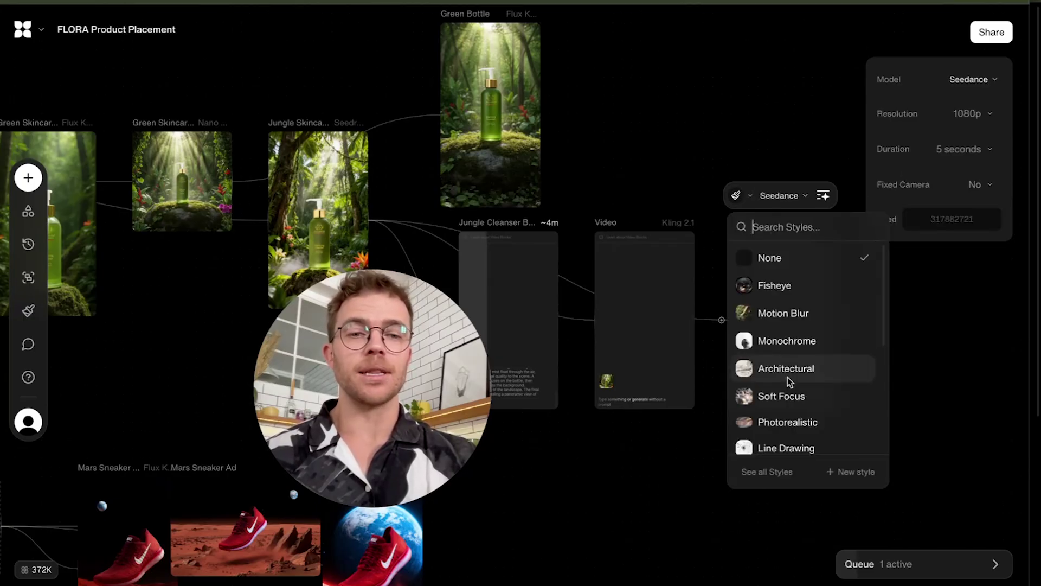
click(783, 415)
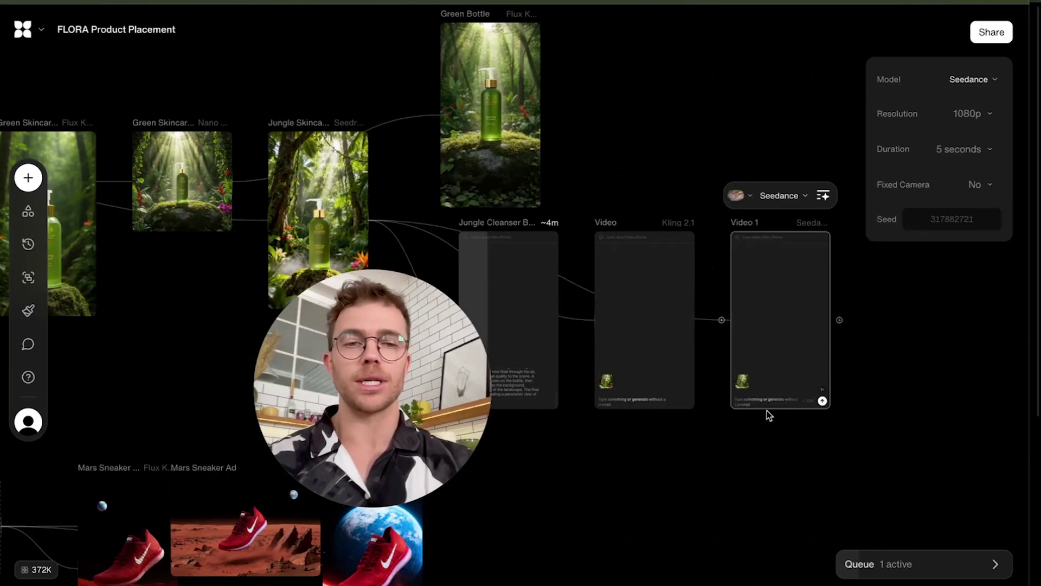
- Pan over to the Mars sneaker row and select the Nano Banana Mars sneaker image
scroll(579, 454, left, 8)
scroll(579, 454, down, 4)
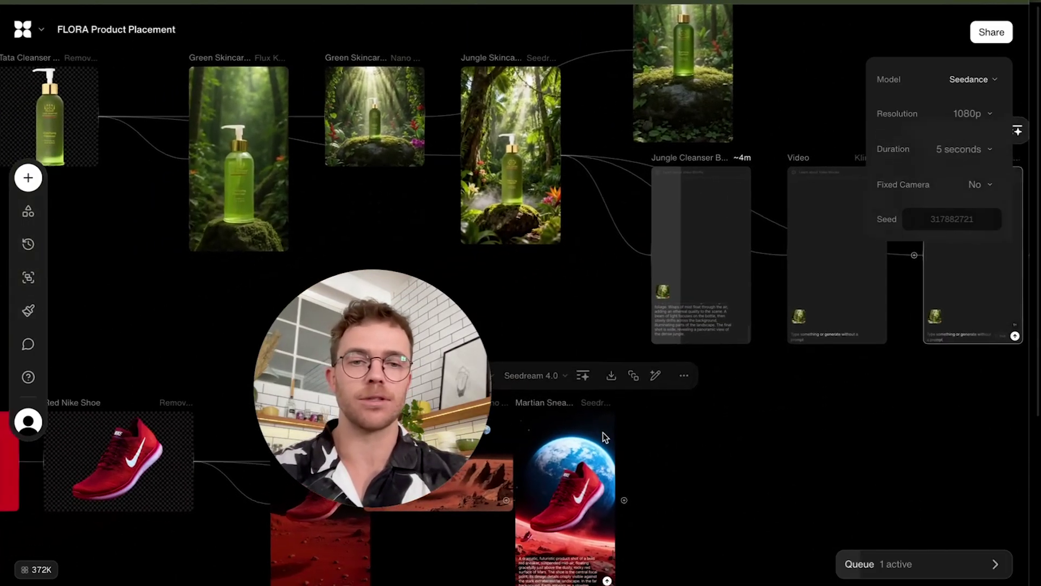
scroll(672, 438, down, 5)
scroll(672, 438, left, 3)
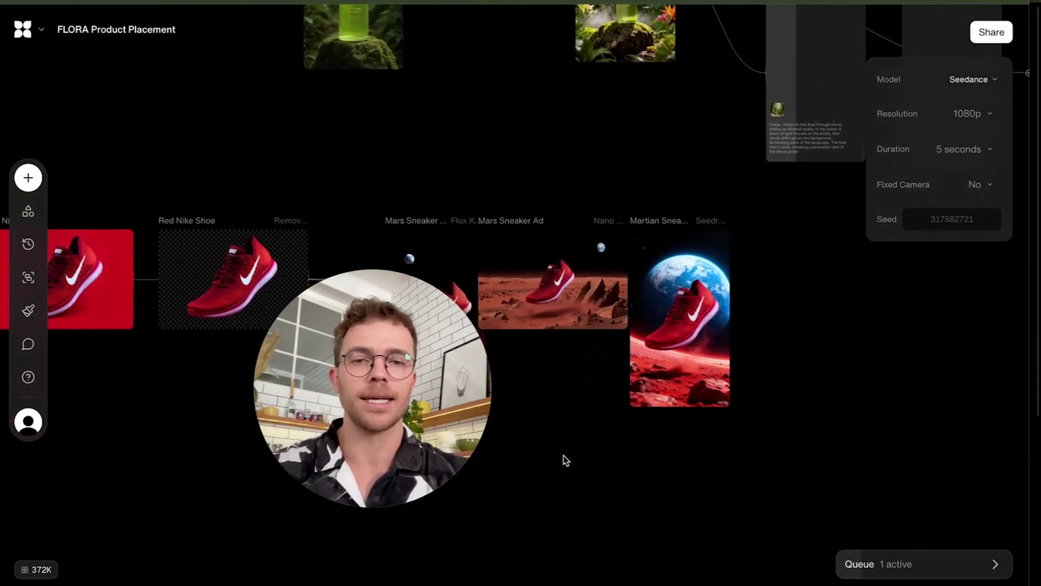
scroll(577, 449, right, 9)
scroll(577, 449, up, 4)
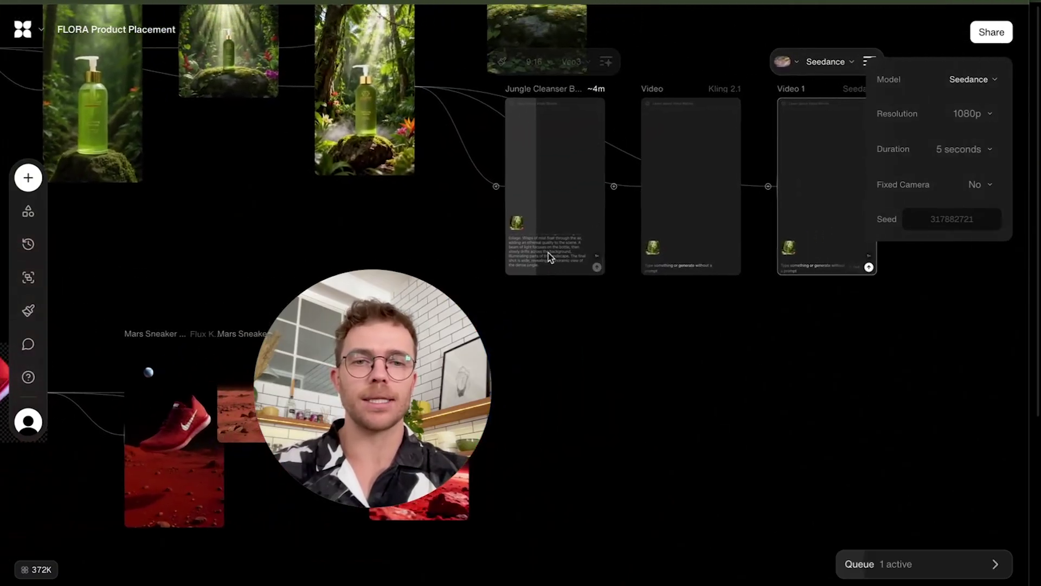
scroll(549, 252, down, 5)
scroll(548, 253, left, 7)
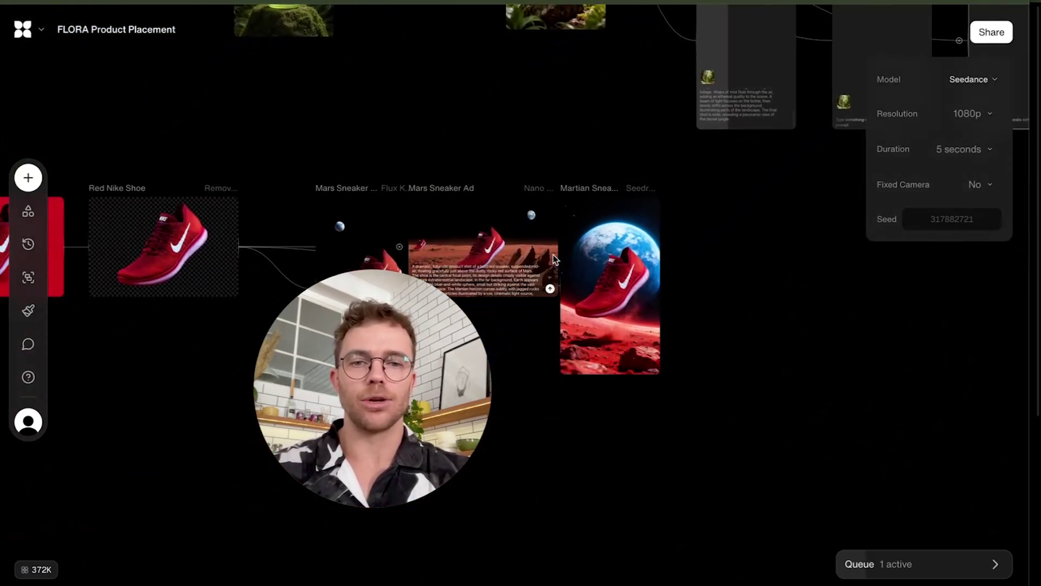
scroll(556, 256, down, 2)
scroll(555, 255, left, 5)
scroll(556, 273, up, 5)
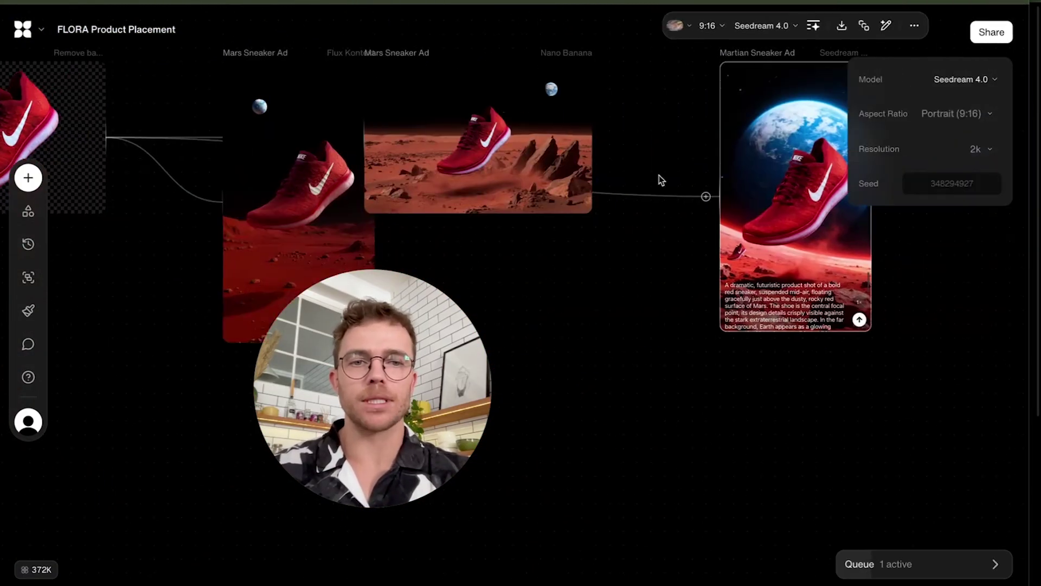
click(511, 145)
- Branch an image node off the Martian Sneaker Ad image, set to Seedream 4.0
scroll(551, 161, down, 1)
scroll(551, 160, right, 4)
scroll(539, 200, up, 5)
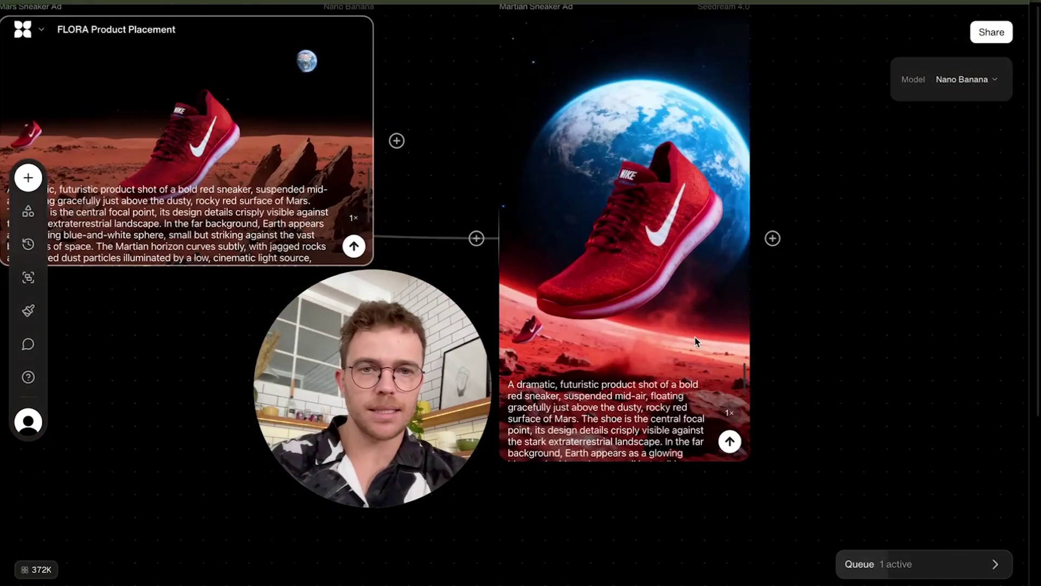
click(765, 239)
click(762, 115)
scroll(795, 246, down, 3)
scroll(803, 145, up, 3)
click(762, 88)
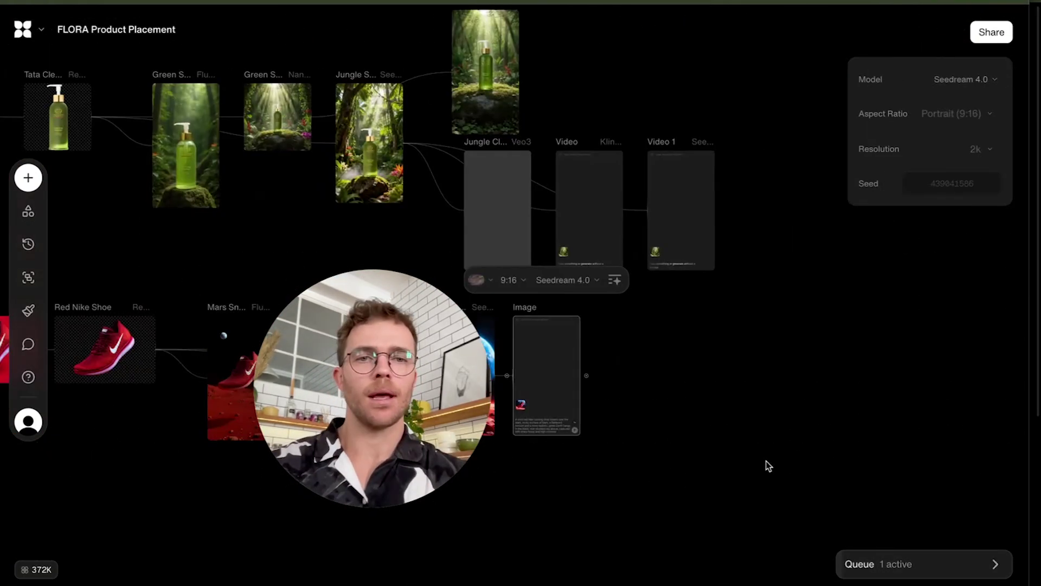
- Select the enhanced jungle prompt text and start generating the Kling 2.1 jungle video
scroll(535, 213, up, 5)
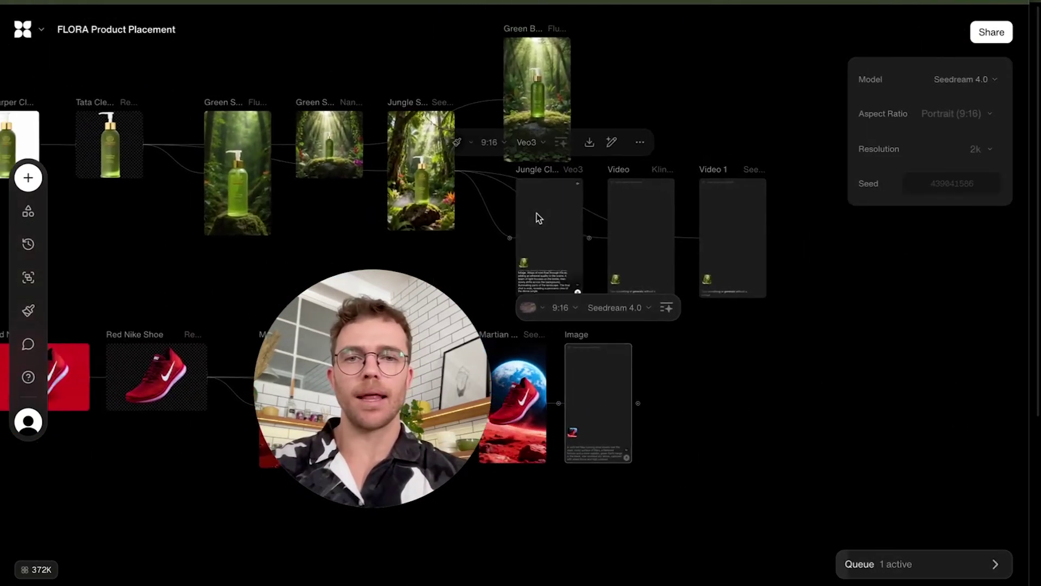
scroll(536, 213, up, 5)
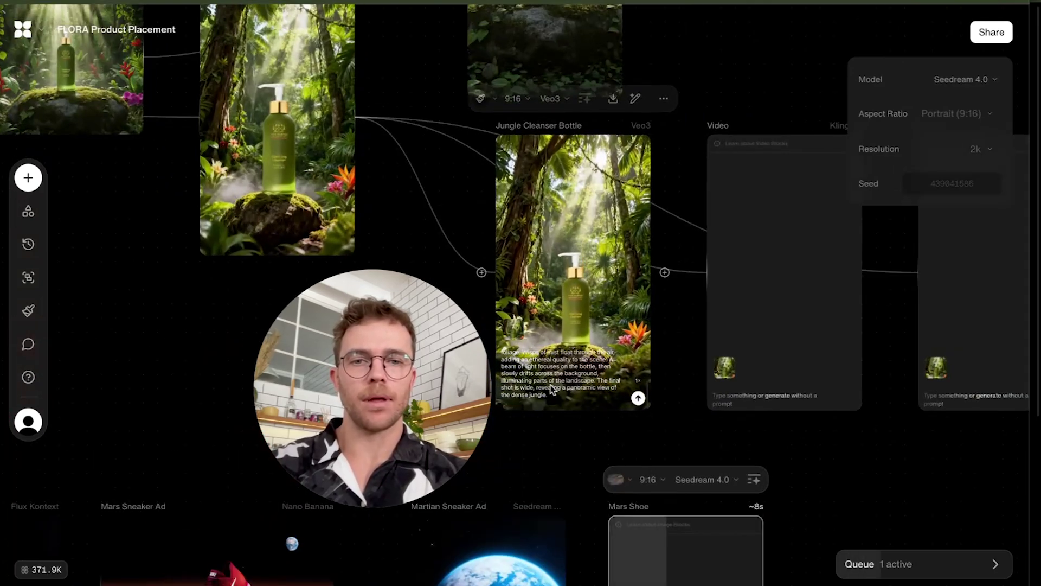
scroll(551, 385, up, 2)
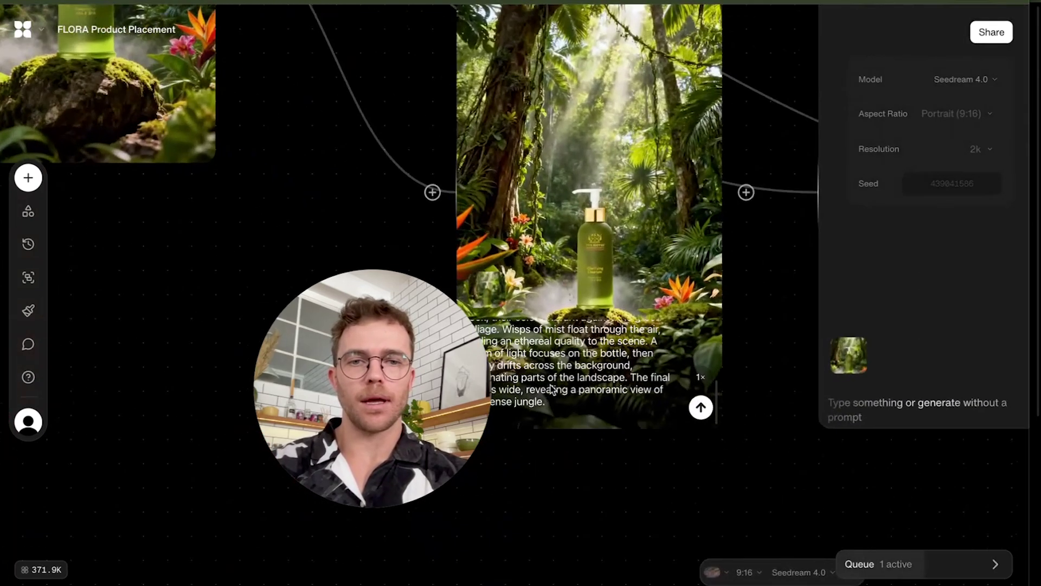
scroll(551, 388, up, 2)
scroll(558, 389, up, 2)
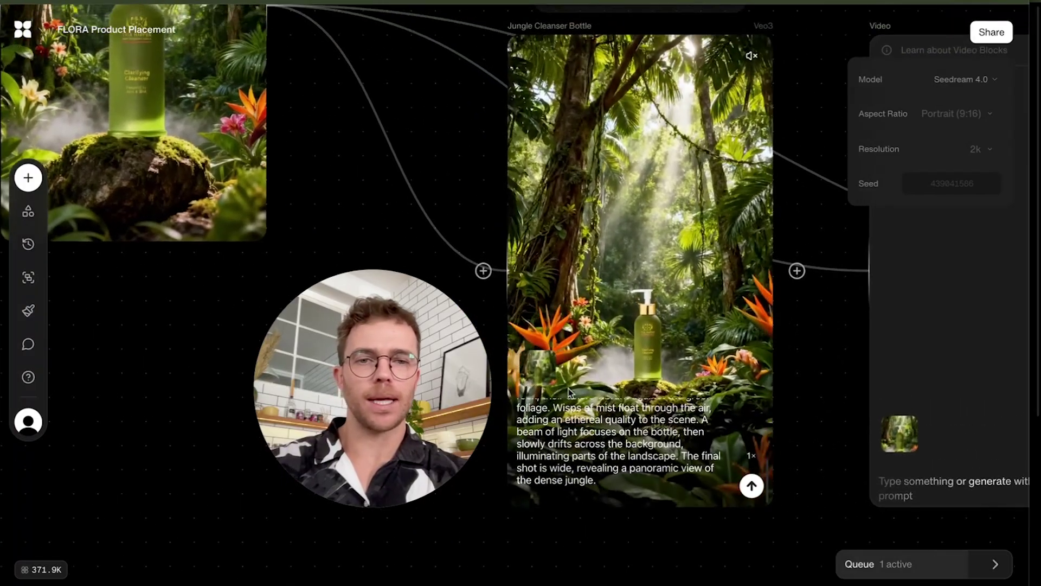
scroll(591, 396, down, 4)
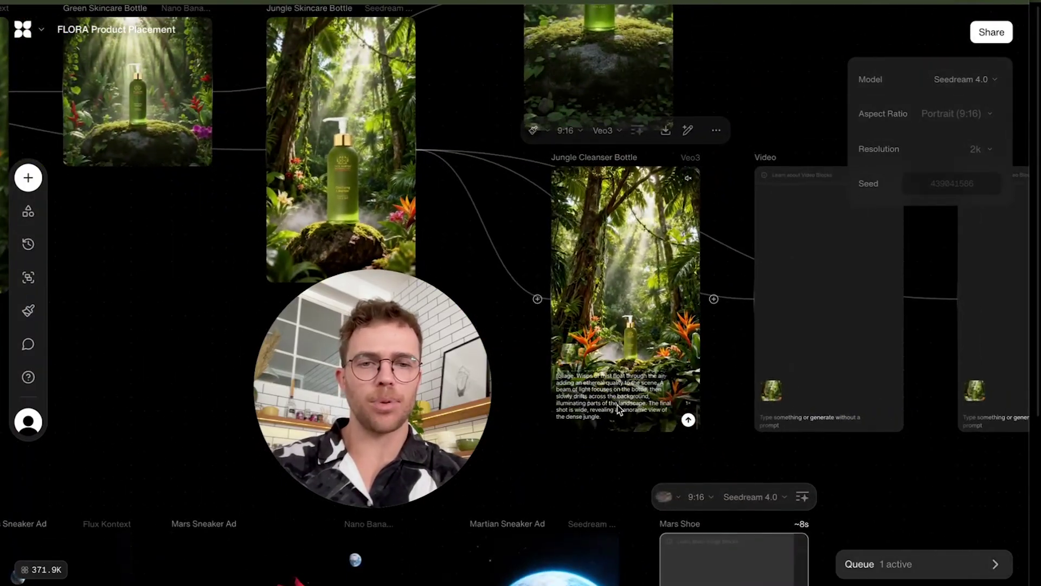
triple_click(618, 407)
scroll(619, 408, right, 5)
click(685, 404)
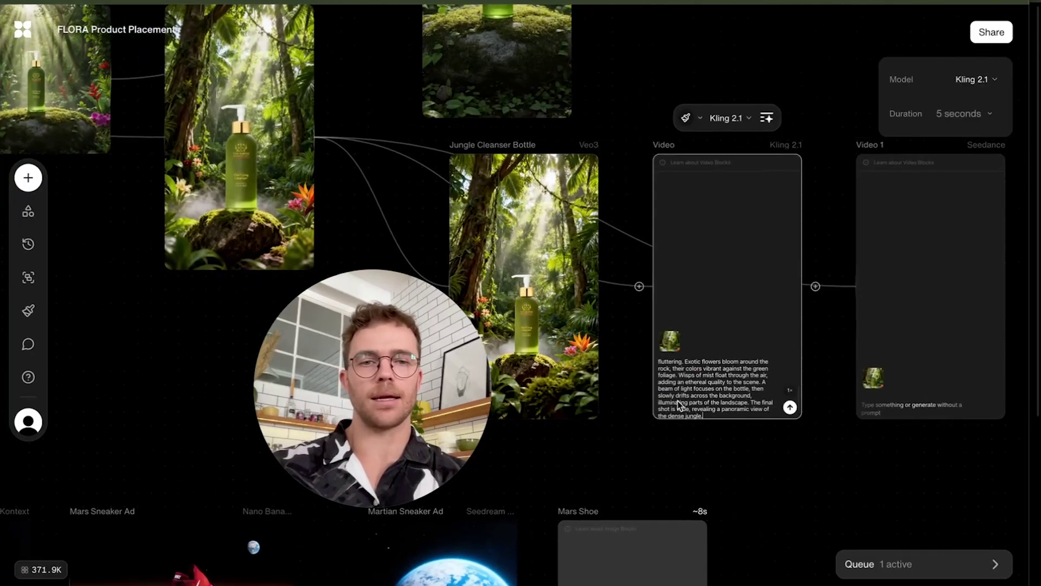
click(789, 407)
- Paste the jungle scene prompt into the Seedance Video 1 node
scroll(792, 412, right, 5)
click(786, 427)
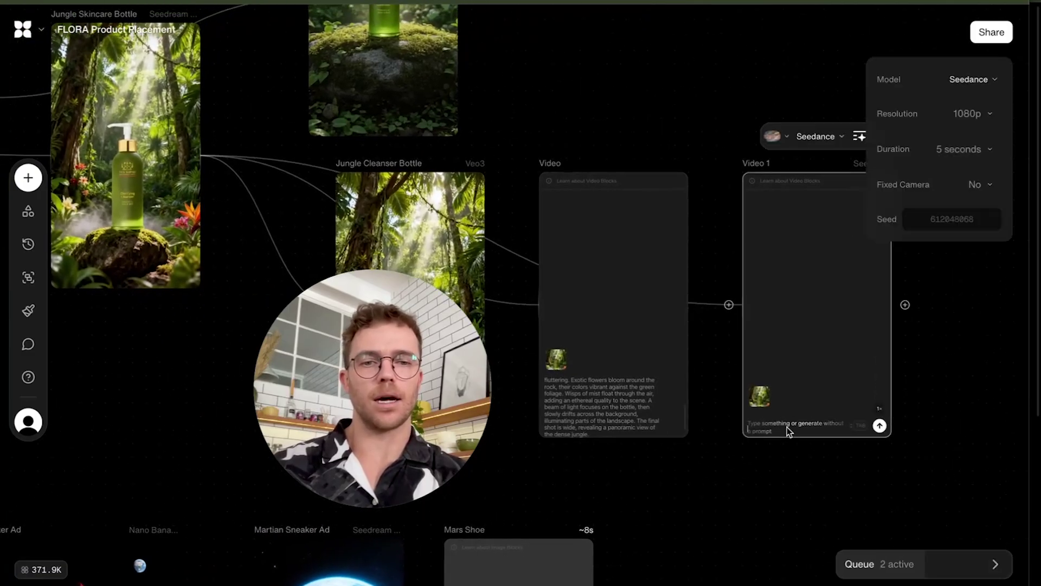
key(ctrl+v)
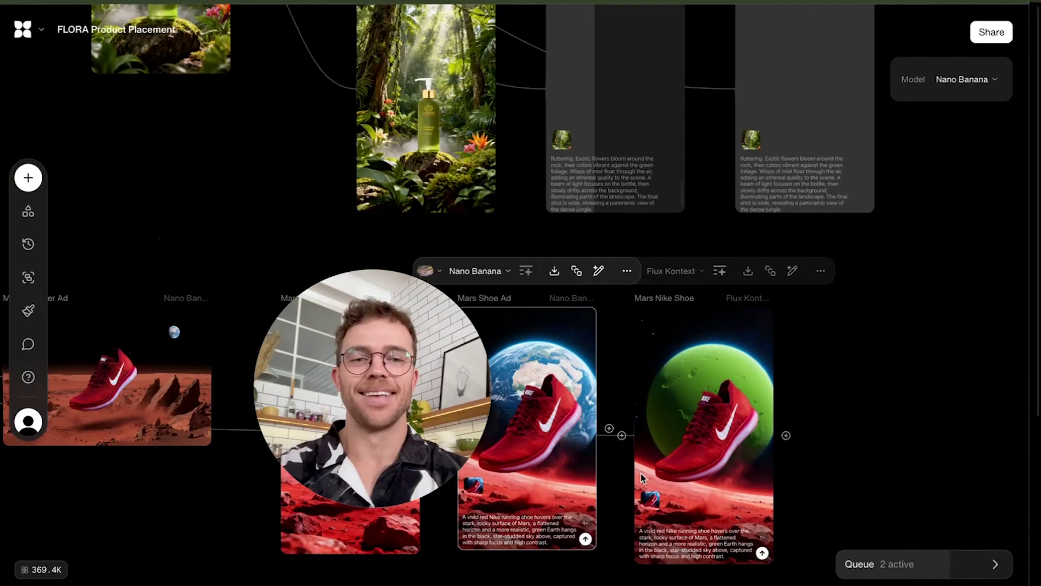
- Select the green-planet Mars Nike Shoe image, then narrow the selection to Mars Shoe Ad
scroll(641, 478, down, 2)
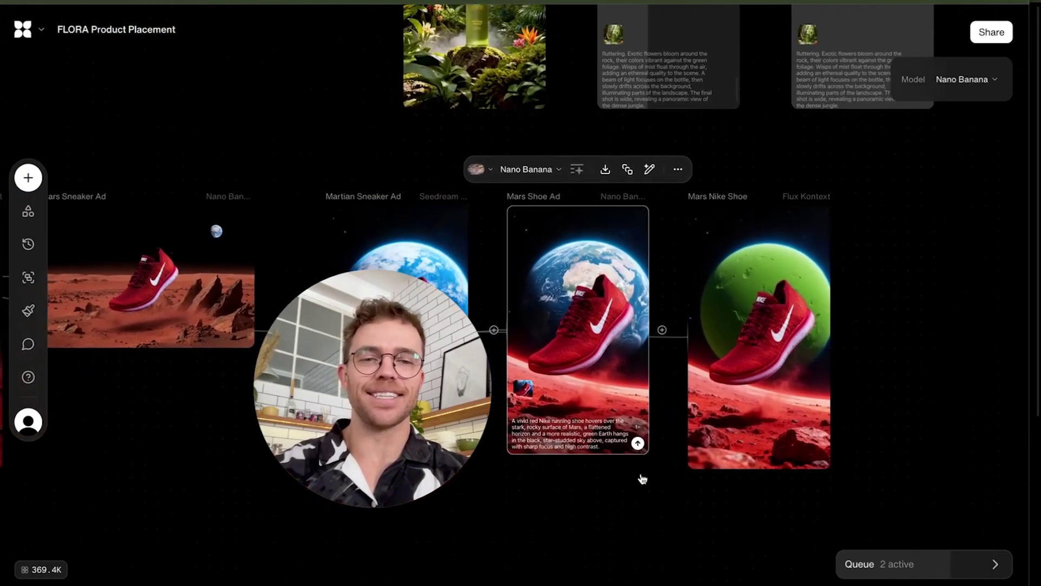
shift+click(721, 445)
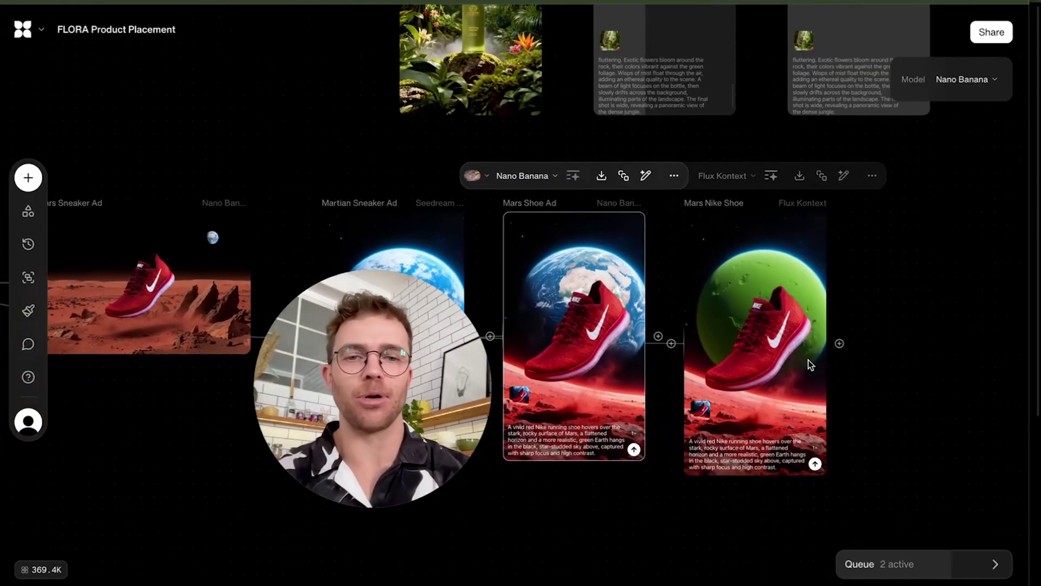
scroll(792, 368, up, 3)
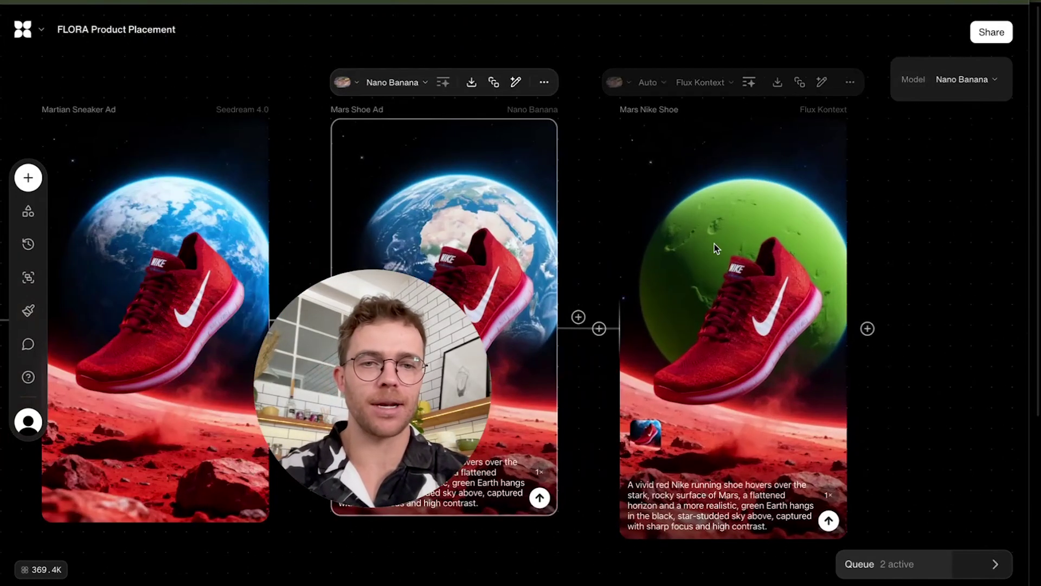
scroll(722, 249, left, 5)
scroll(721, 249, down, 2)
click(720, 263)
scroll(720, 271, right, 1)
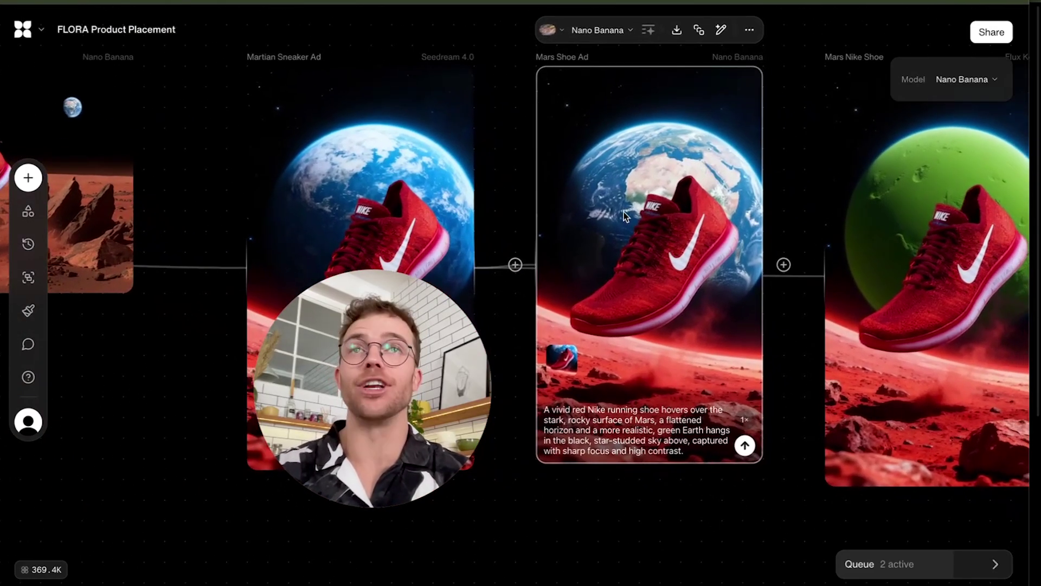
scroll(634, 221, down, 6)
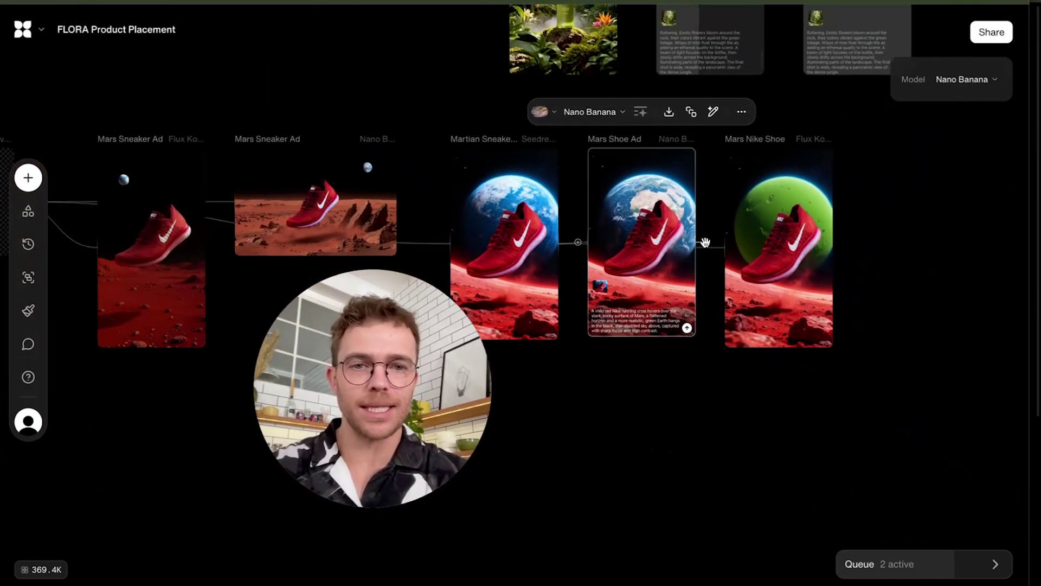
- Create a video node from Mars Shoe Ad and enhance its rising-shoe prompt
drag(758, 464, 764, 451)
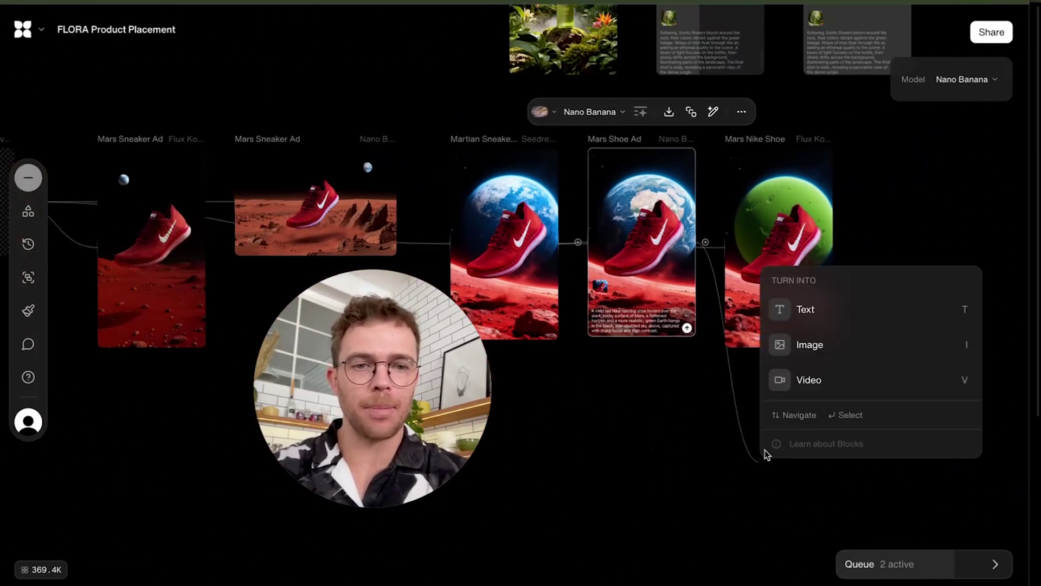
click(800, 382)
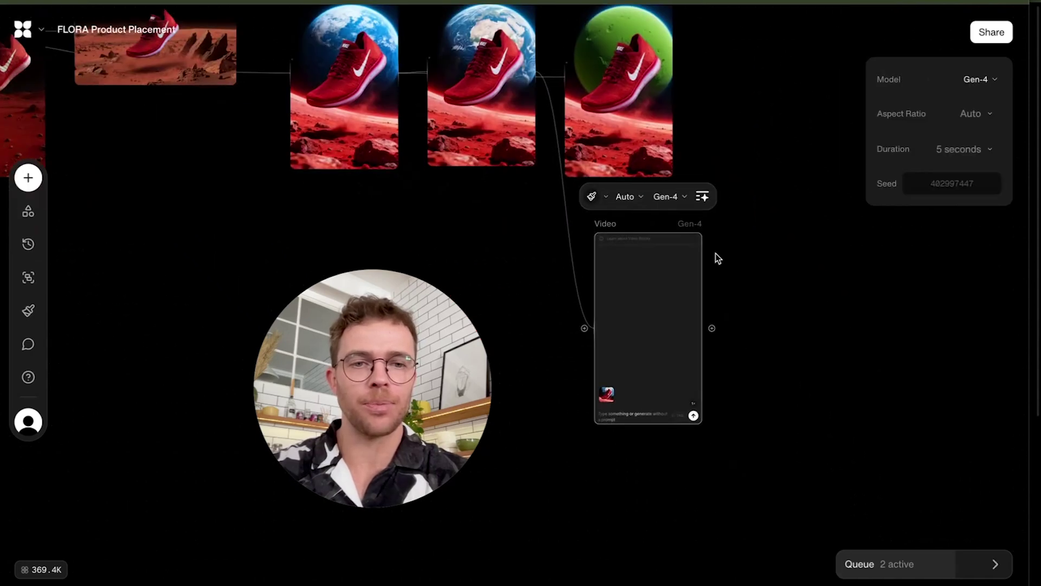
scroll(717, 258, up, 3)
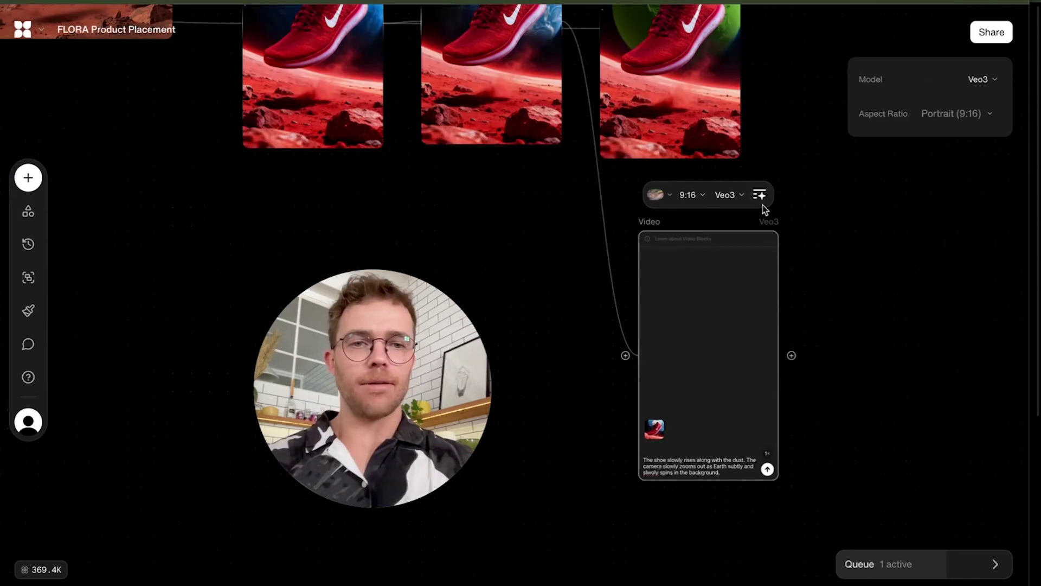
click(762, 202)
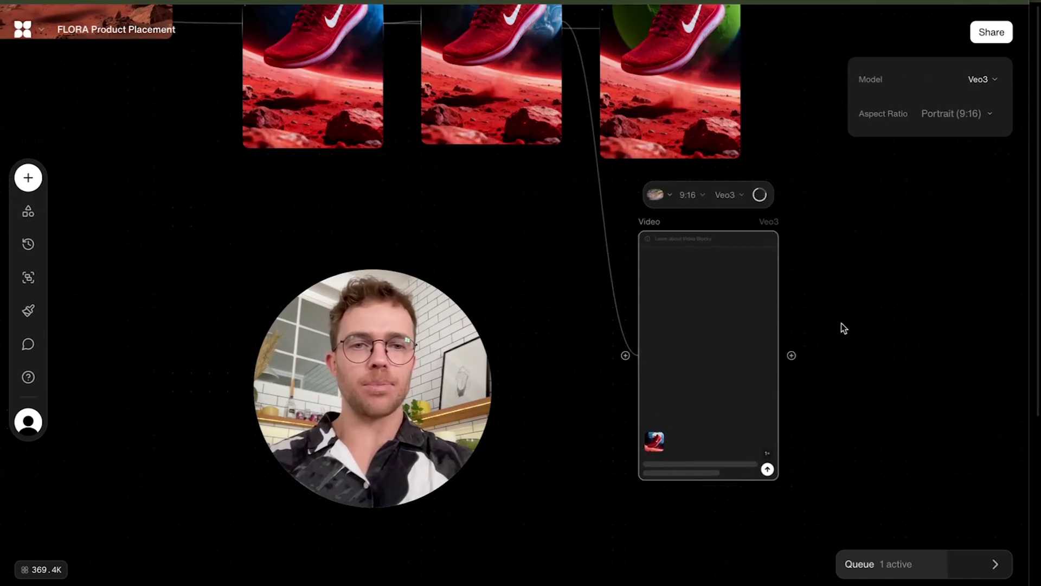
scroll(844, 328, down, 2)
scroll(844, 328, right, 3)
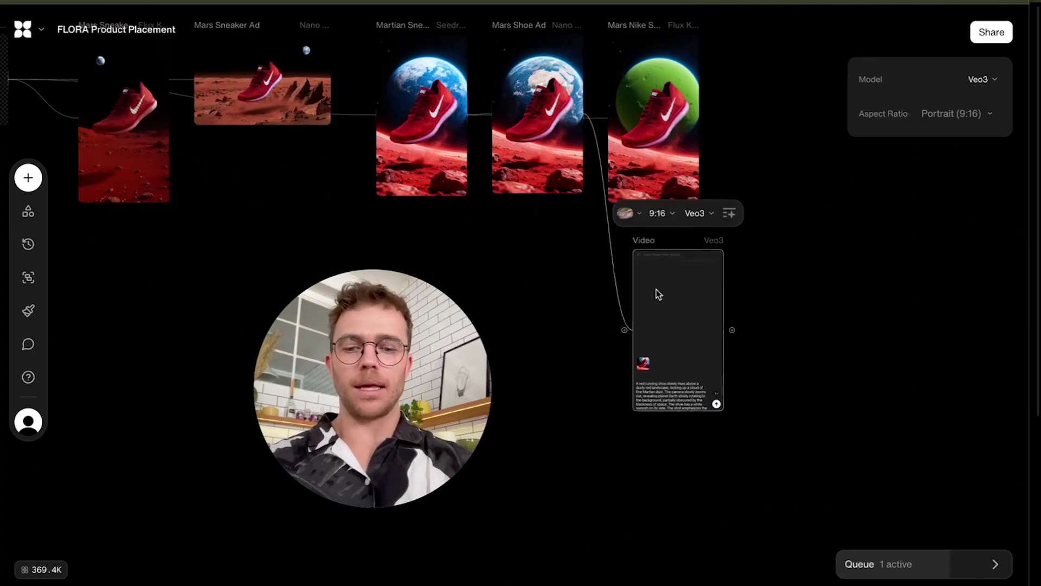
- Duplicate the video node twice and line the copies up side by side
drag(644, 269, 769, 269)
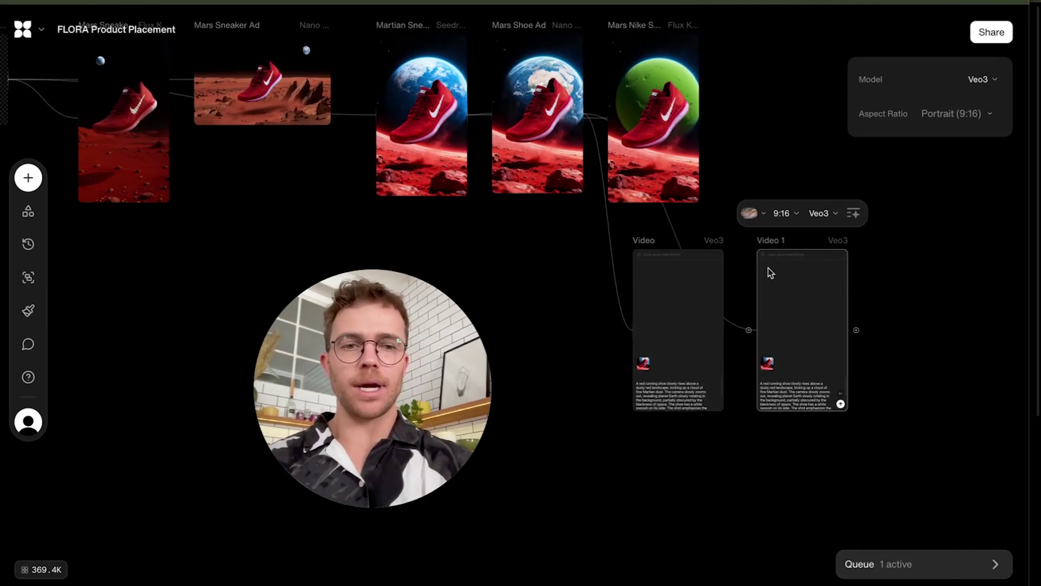
key(ctrl+d)
drag(651, 344, 709, 343)
drag(799, 342, 933, 285)
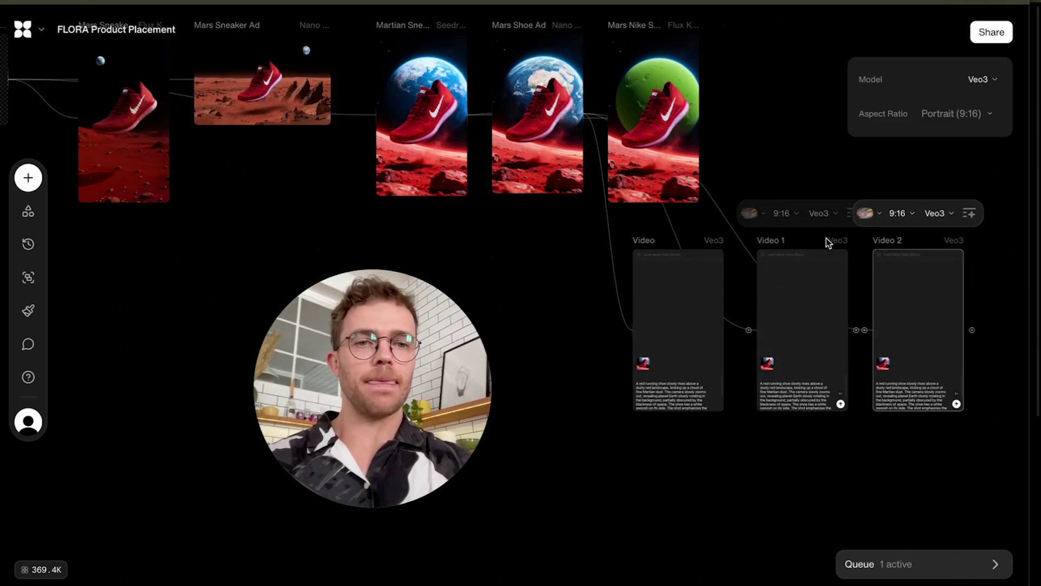
- Switch Video 1 to Kling 2.1 and Video 2 to Seedance 1.0 Pro
click(820, 215)
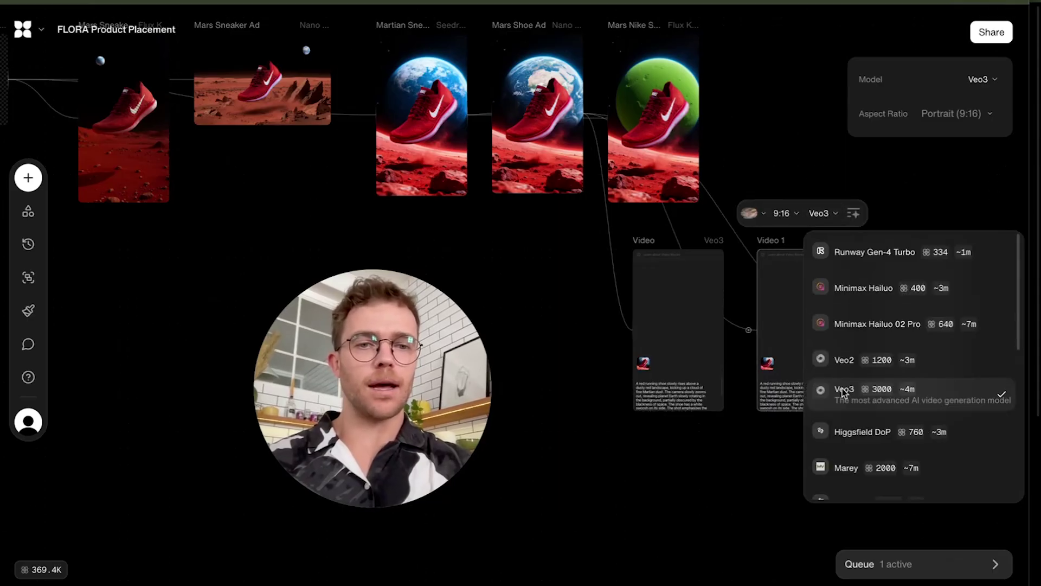
scroll(844, 392, down, 5)
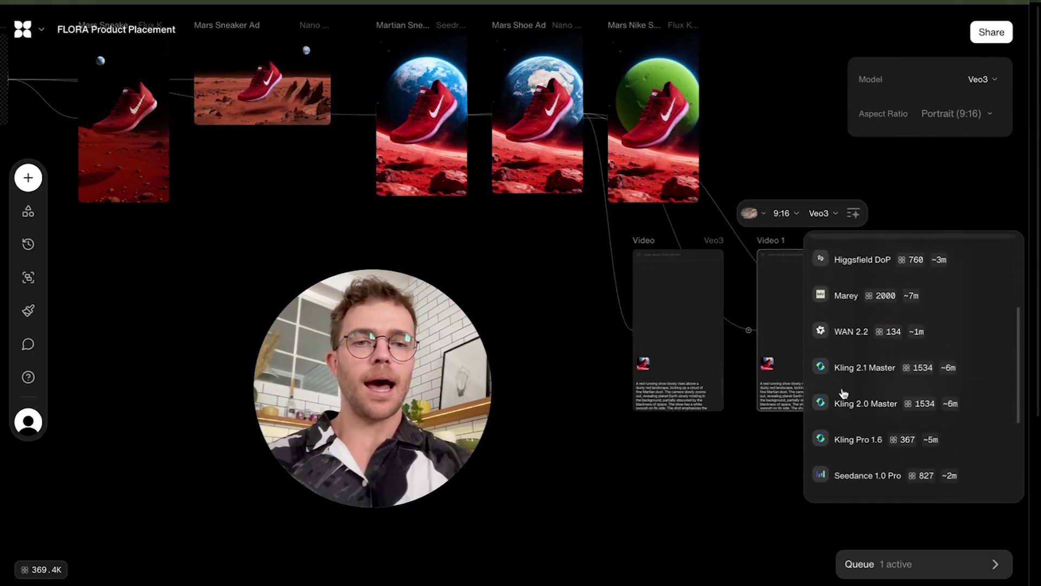
scroll(843, 389, down, 1)
click(863, 325)
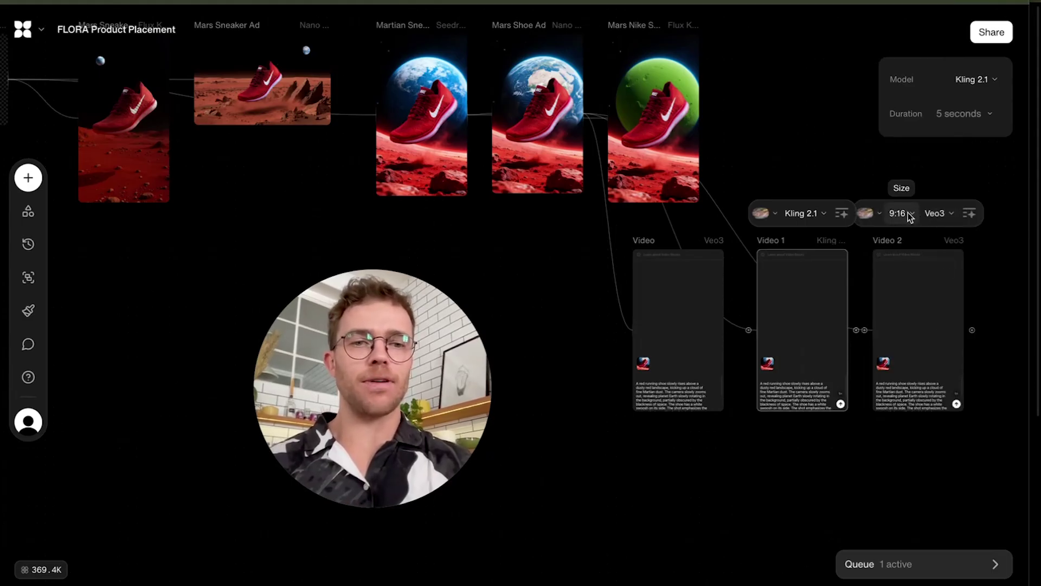
click(944, 216)
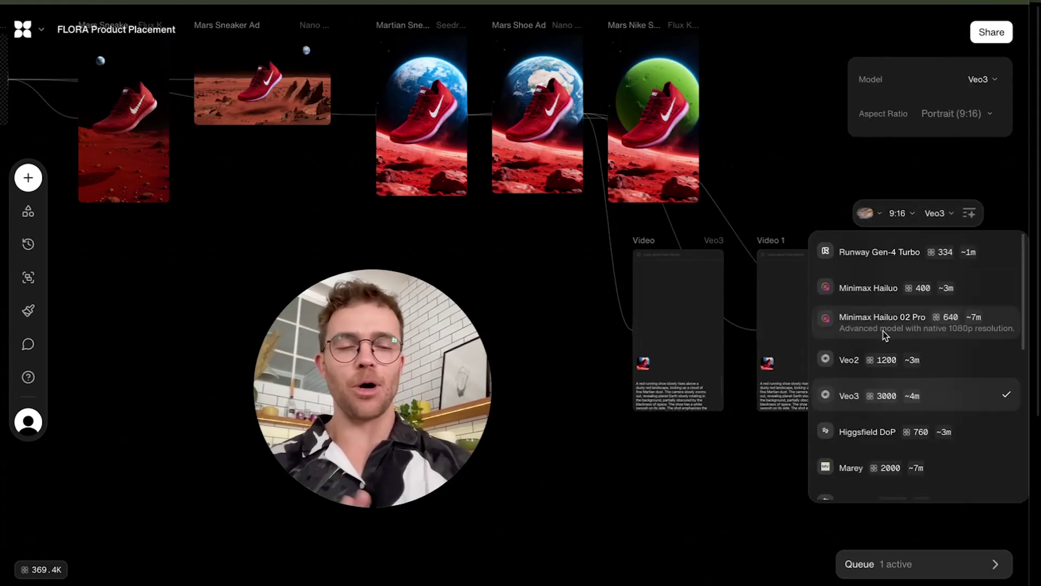
scroll(883, 334, down, 1)
scroll(881, 334, down, 8)
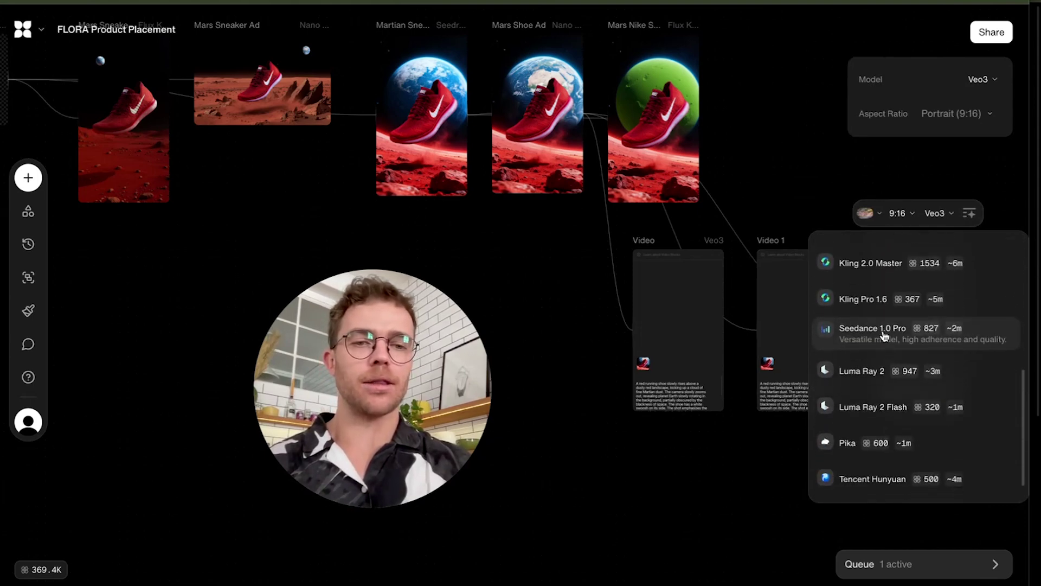
click(864, 333)
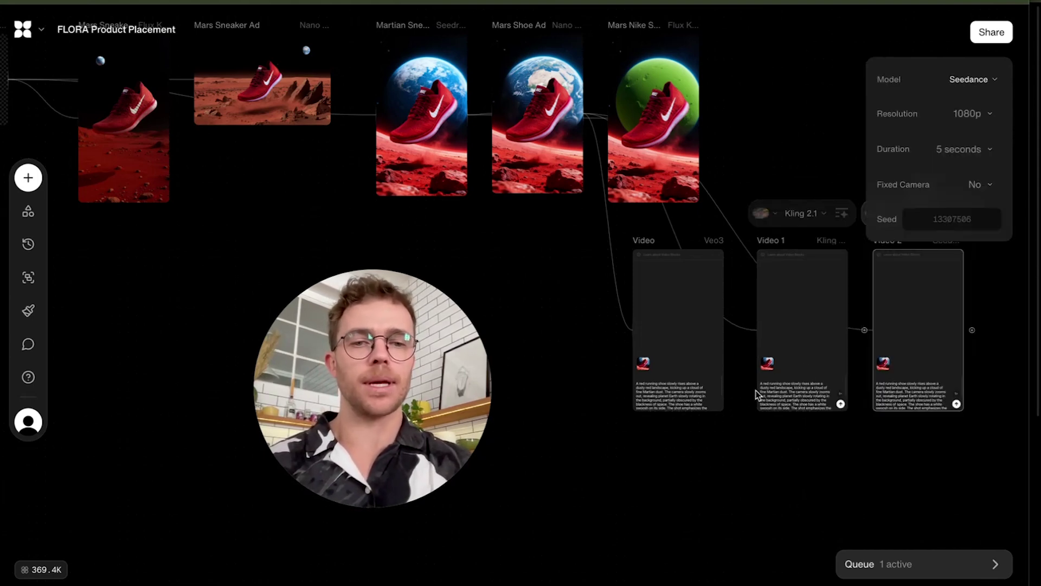
- Generate the Veo3, Kling 2.1 and Seedance Mars shoe videos
click(717, 406)
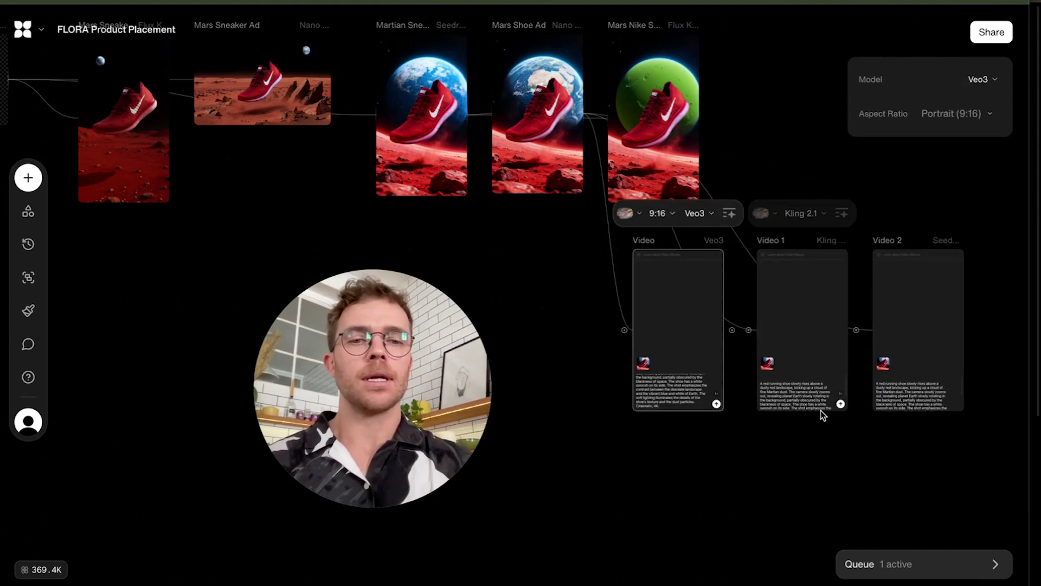
click(840, 405)
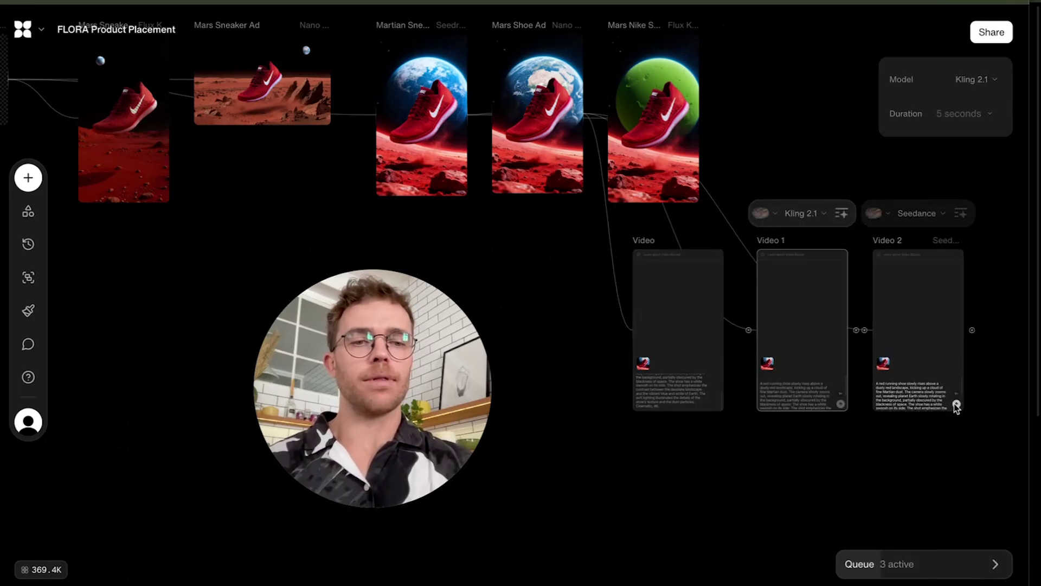
click(957, 405)
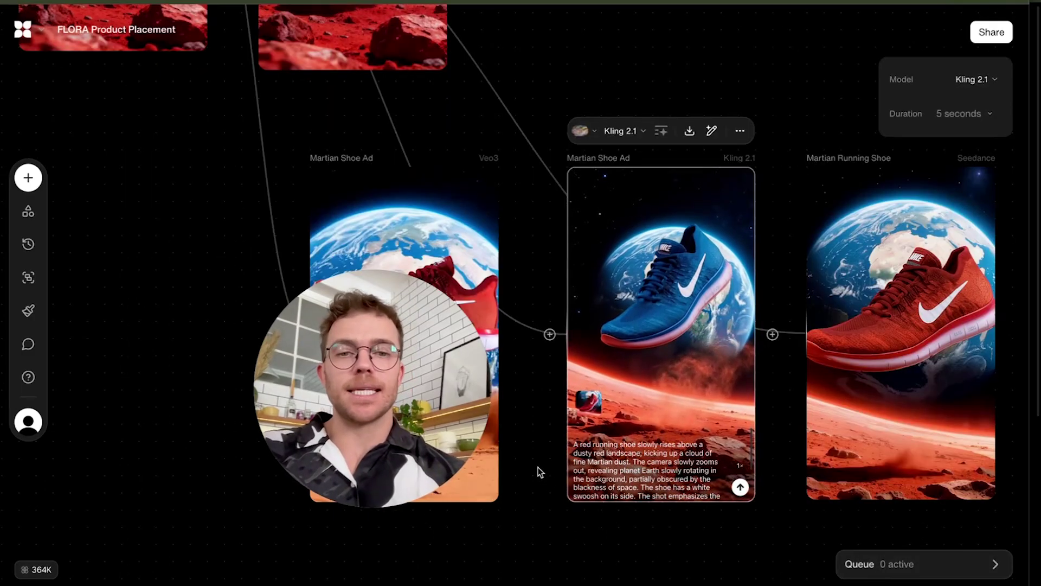
mouse_move(661, 386)
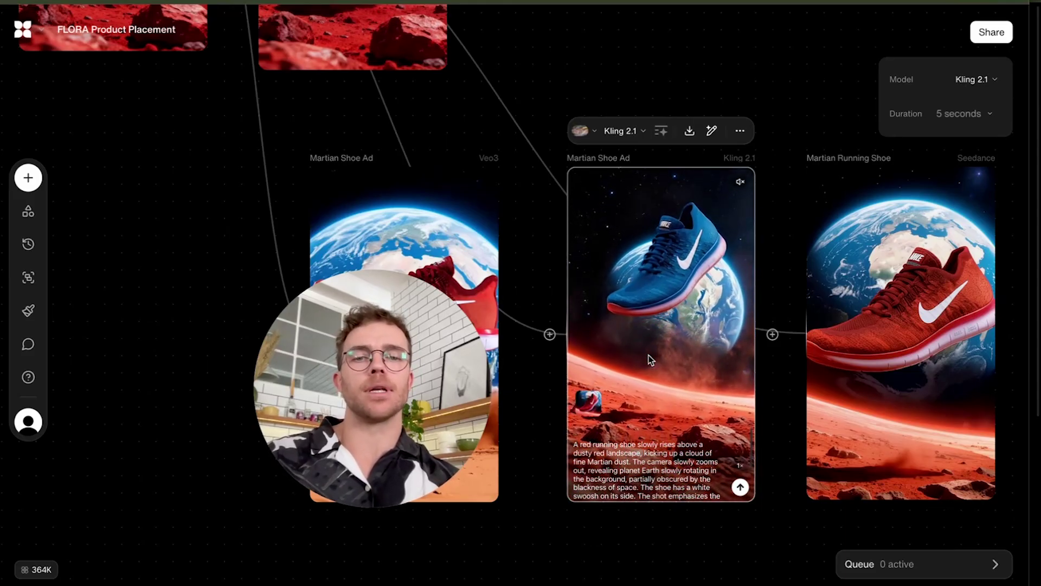
scroll(649, 356, down, 3)
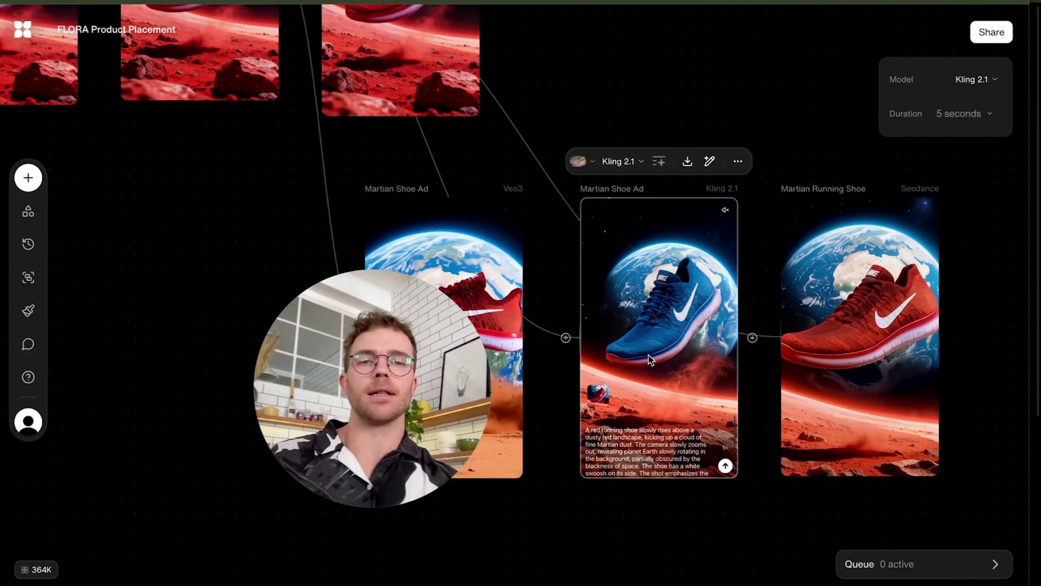
scroll(649, 356, down, 3)
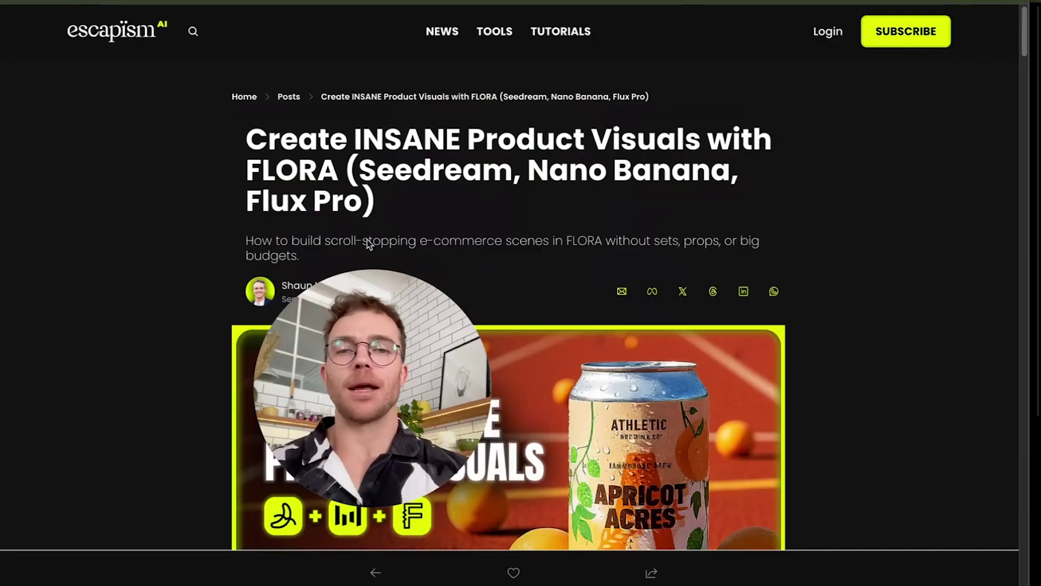
- Scroll past the workflow steps to the article's '5) Turn It Into Video' section
scroll(379, 242, down, 5)
scroll(379, 240, down, 20)
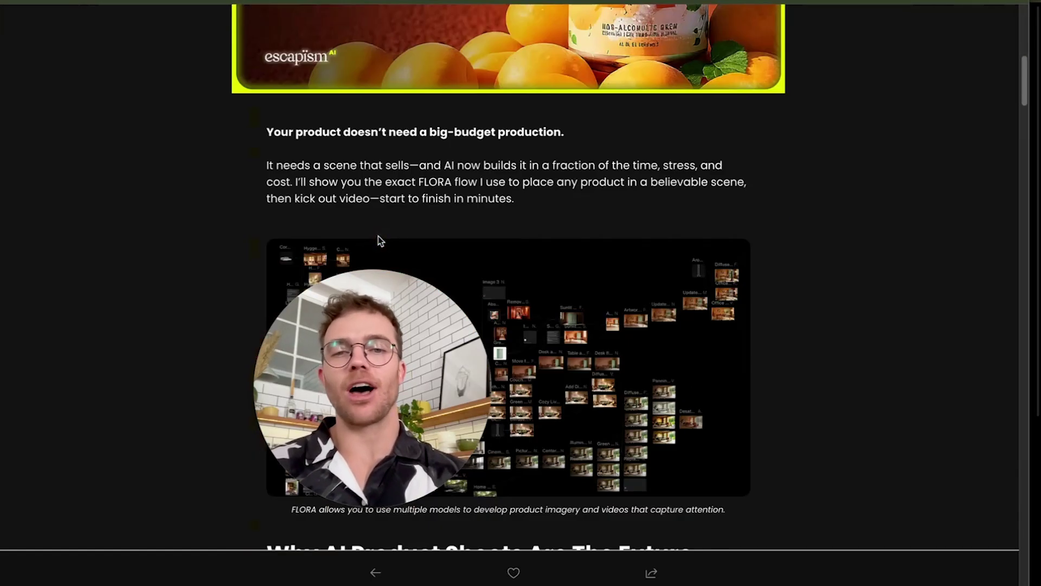
scroll(379, 241, down, 16)
scroll(378, 240, down, 18)
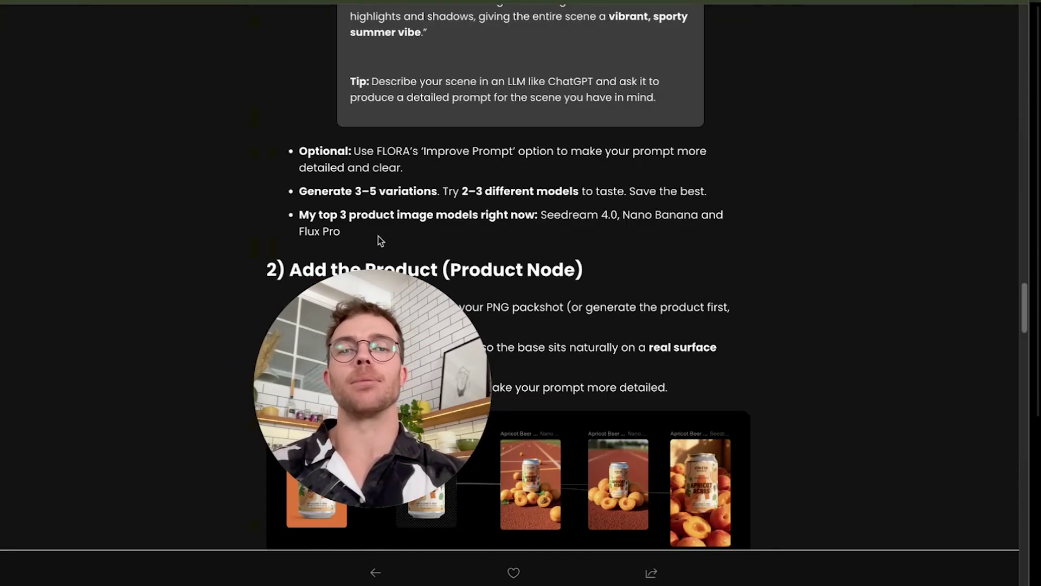
scroll(379, 240, down, 4)
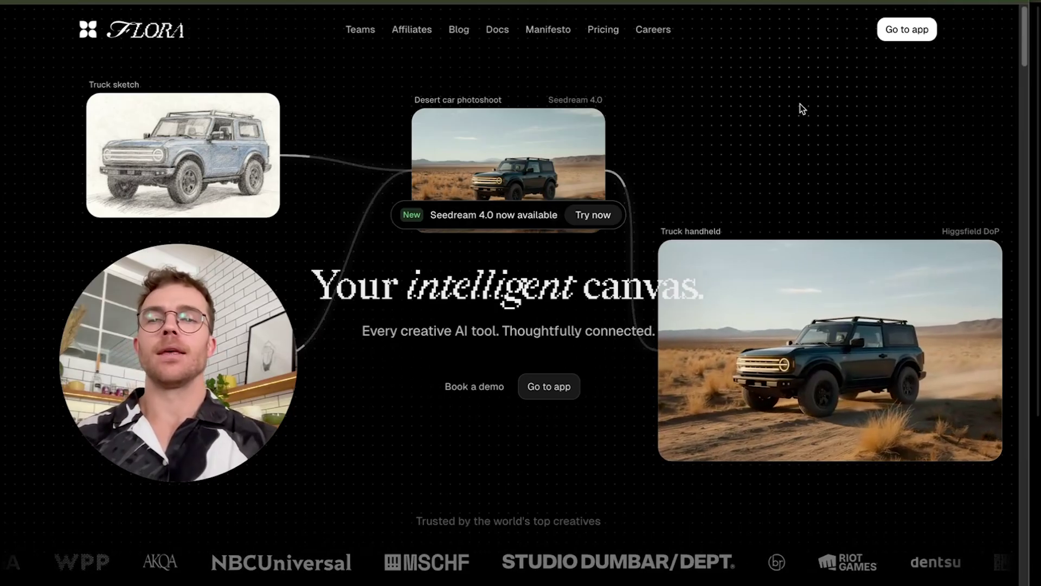